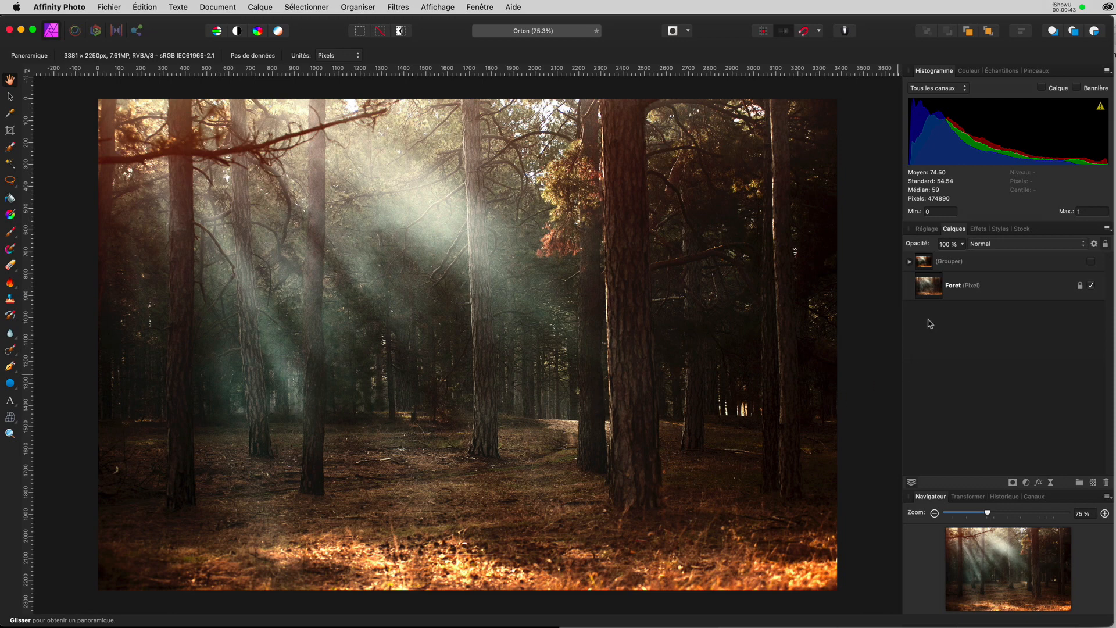
Preview the hidden group above the Foret layer, and delete that group
left_click(1091, 262)
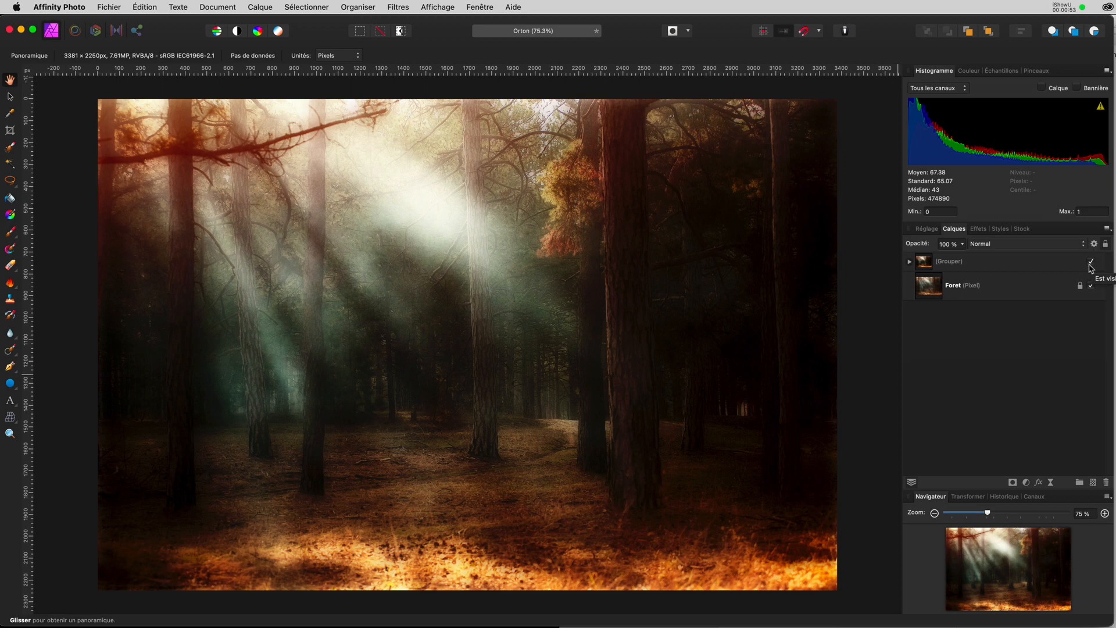
left_click(920, 265)
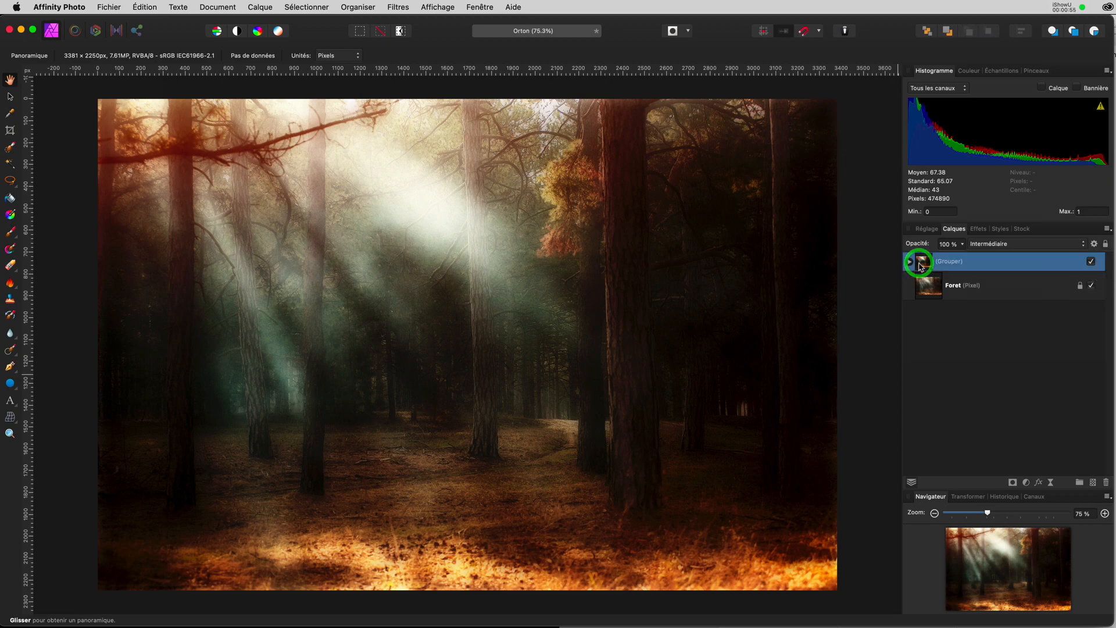
key("Delete")
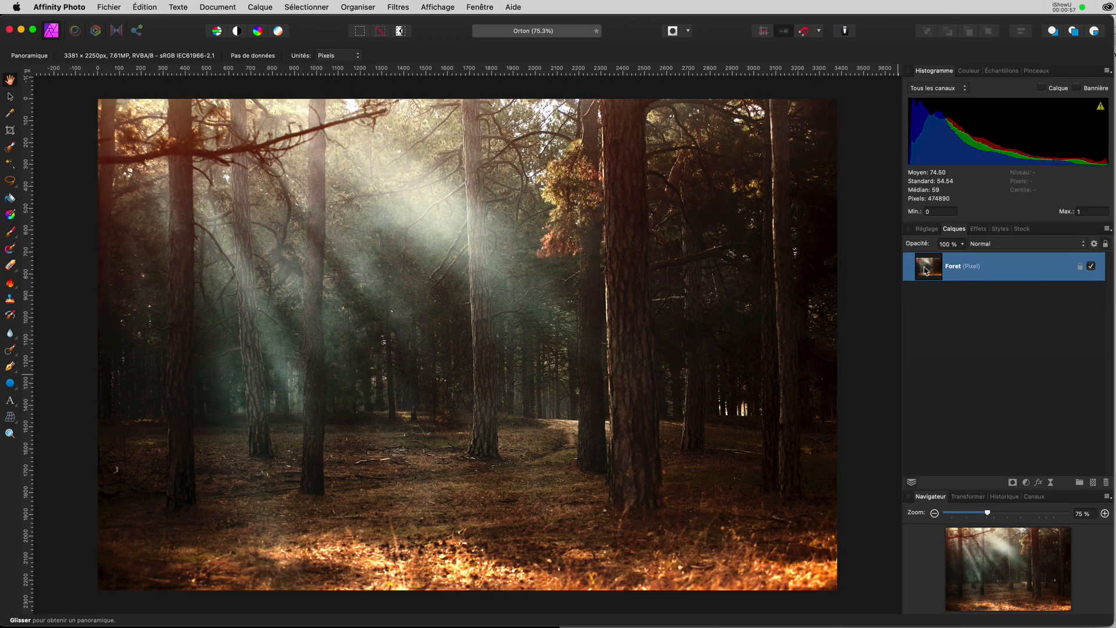
Duplicate the Foret layer twice to get two unlocked copies above the original
left_click(923, 268)
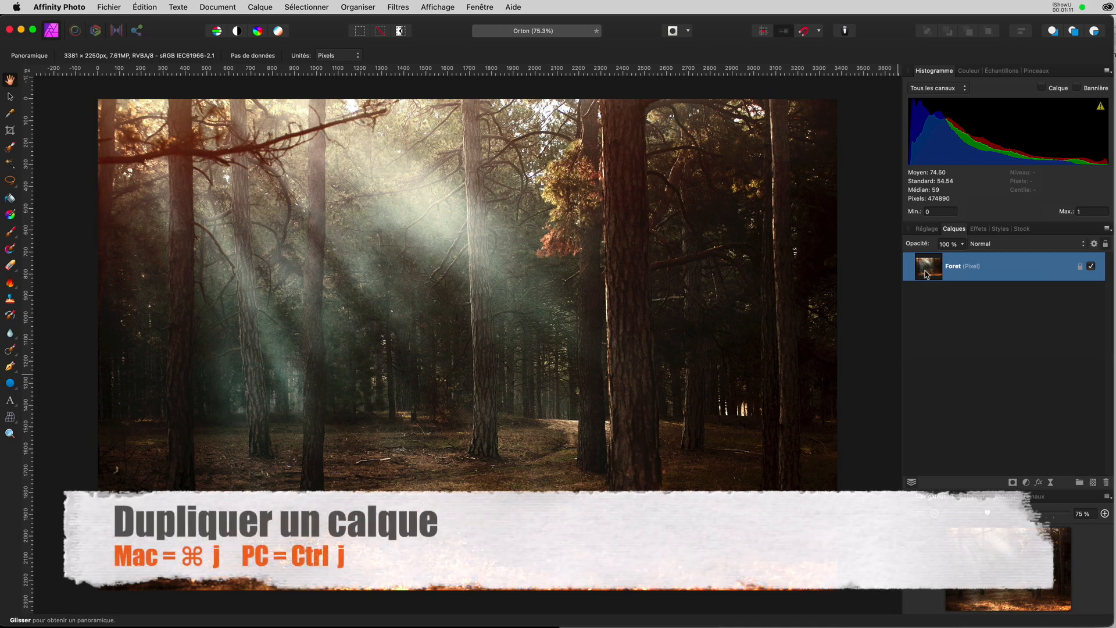
key("super+j")
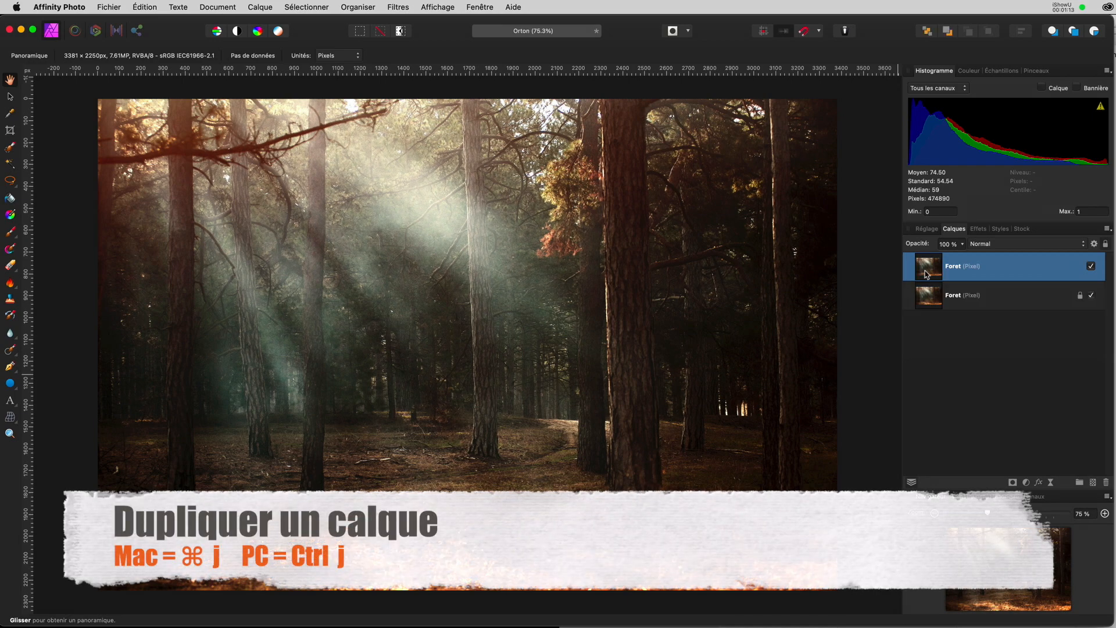
key("super+j")
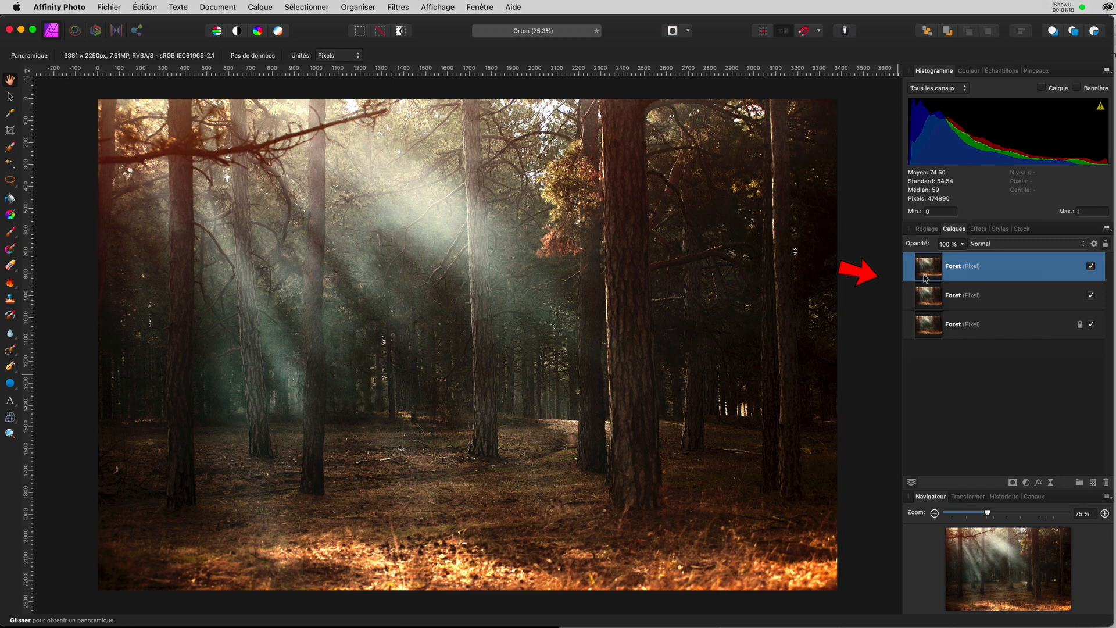
Set the uppermost Foret copy's blend mode to Superposition and merge it with the copy below
left_click(958, 329)
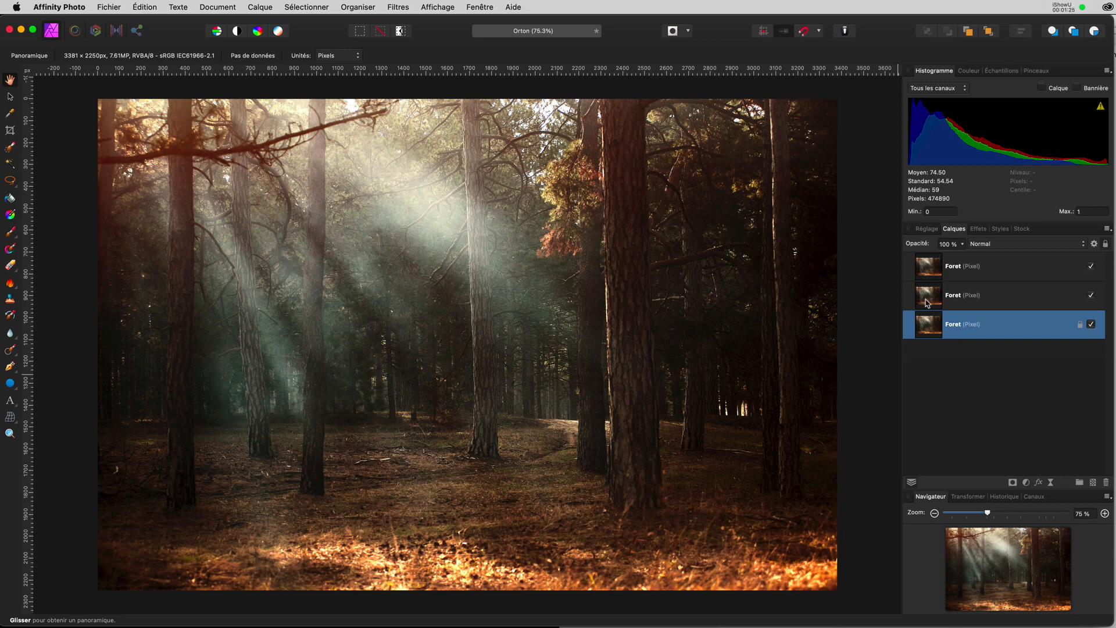
left_click(927, 269)
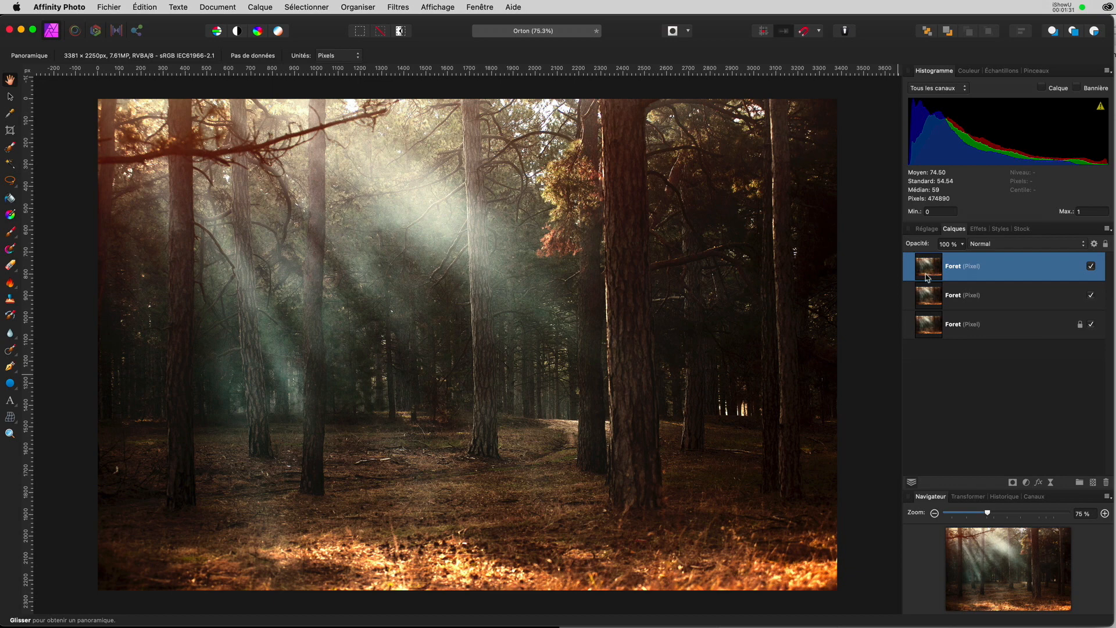
left_click(993, 249)
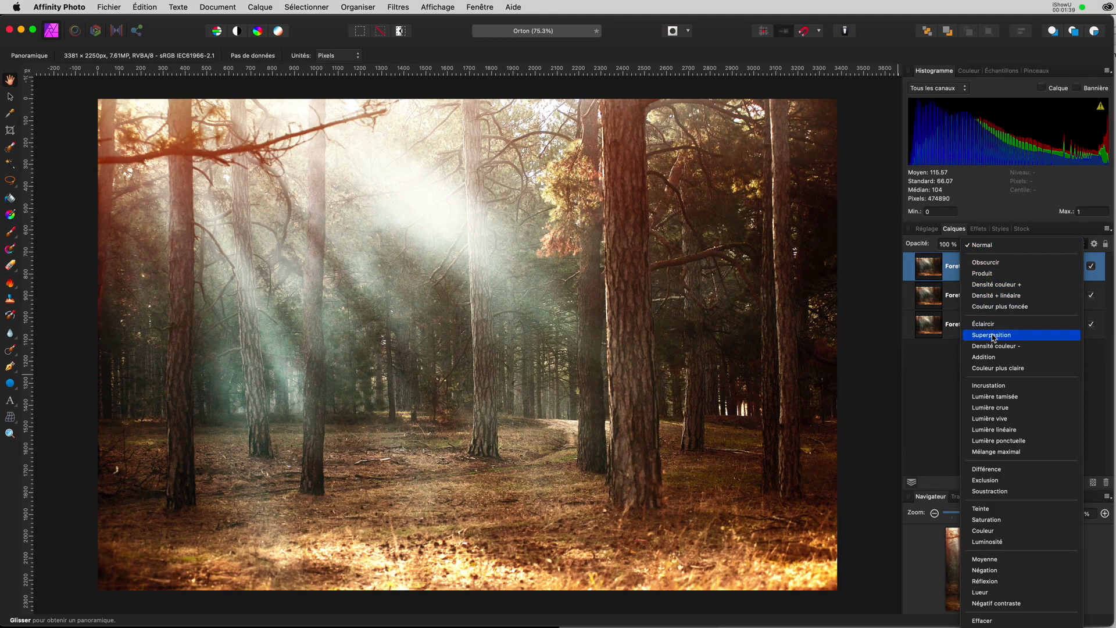
left_click(992, 336)
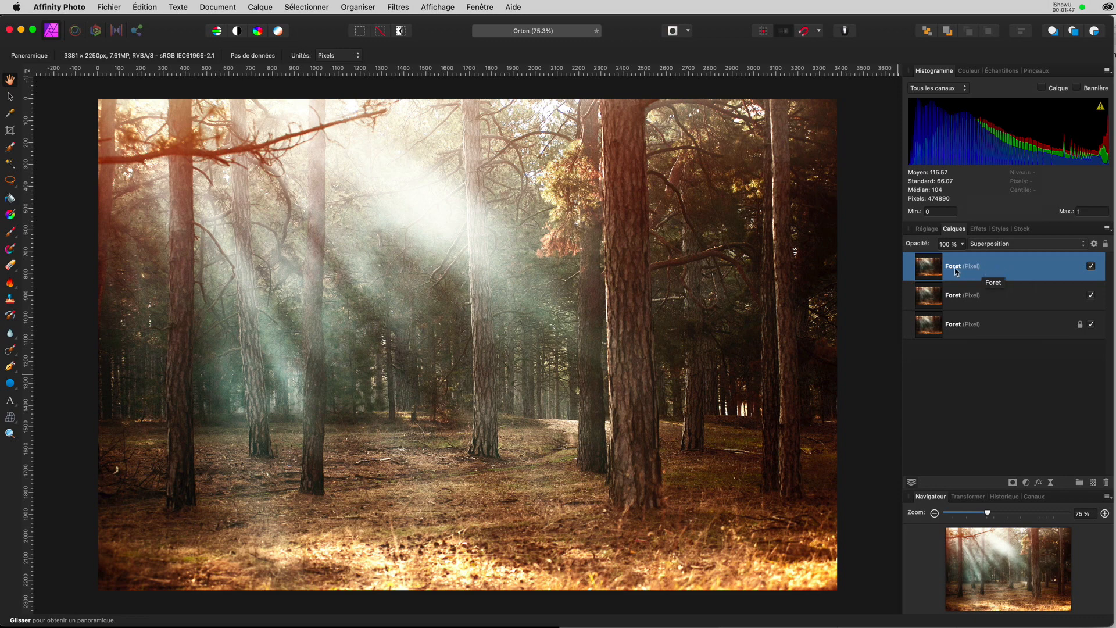
right_click(1008, 271)
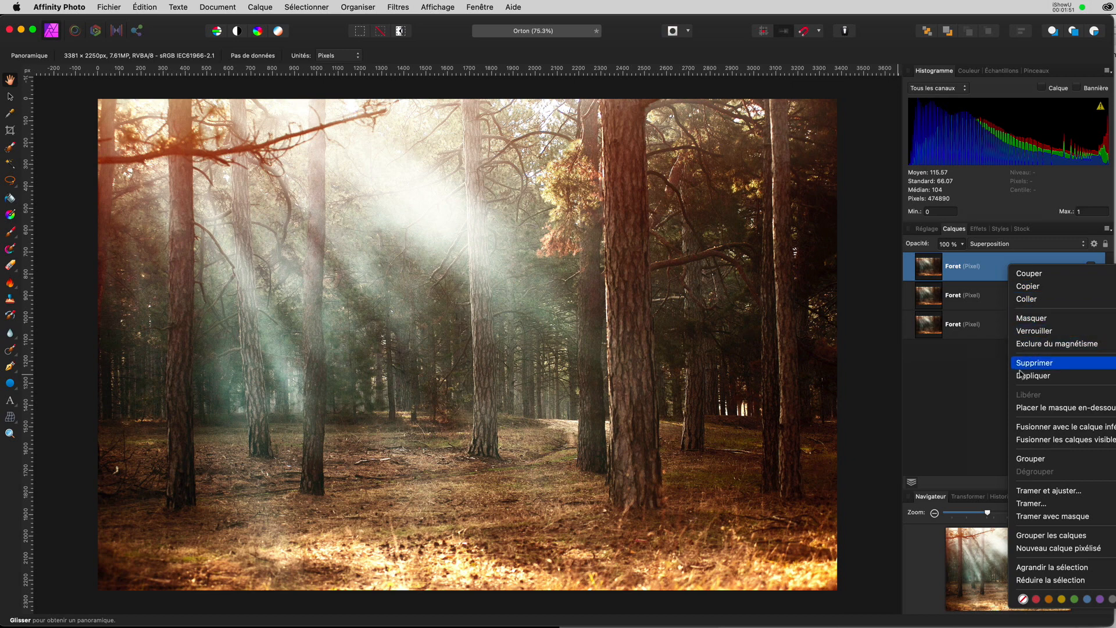
left_click(1022, 428)
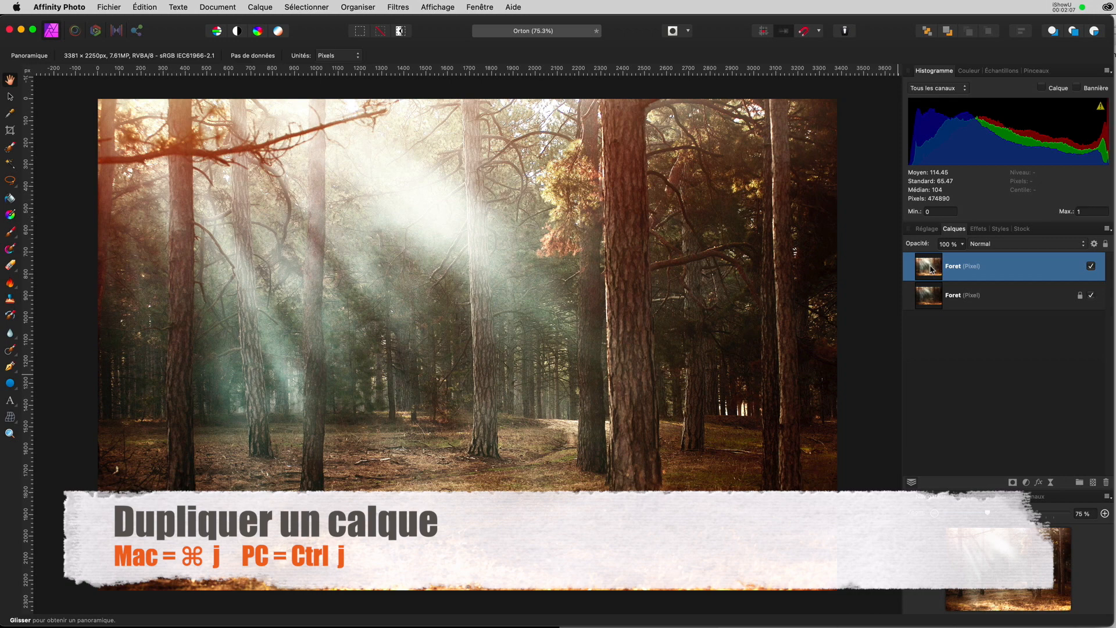
Duplicate the merged Foret layer and set the new copy's blend mode to Produit
key("cmd+j")
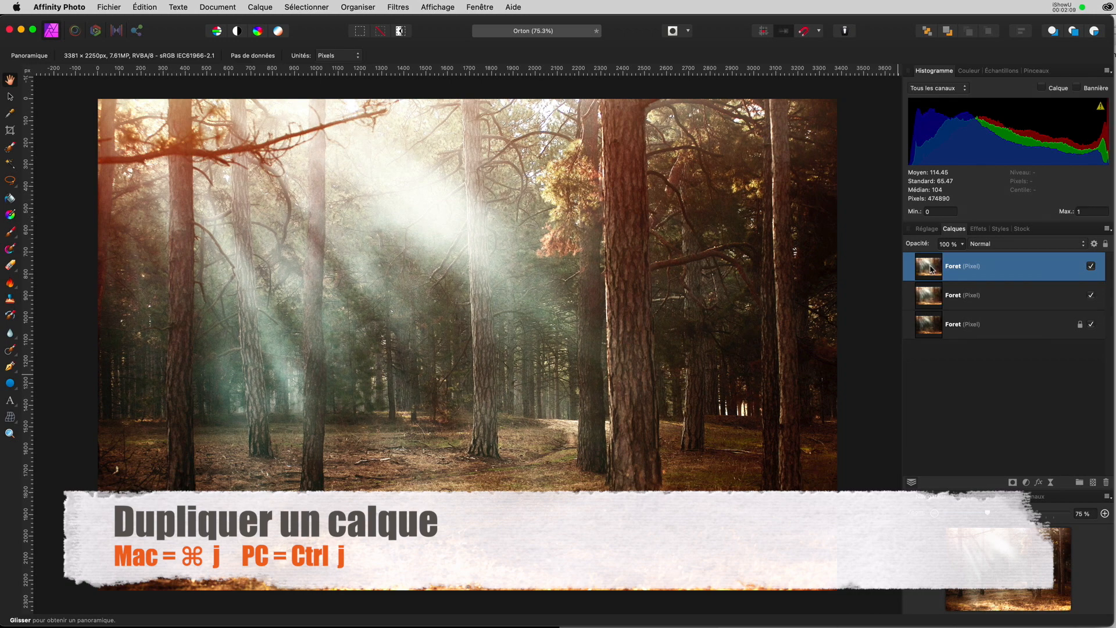
left_click(989, 246)
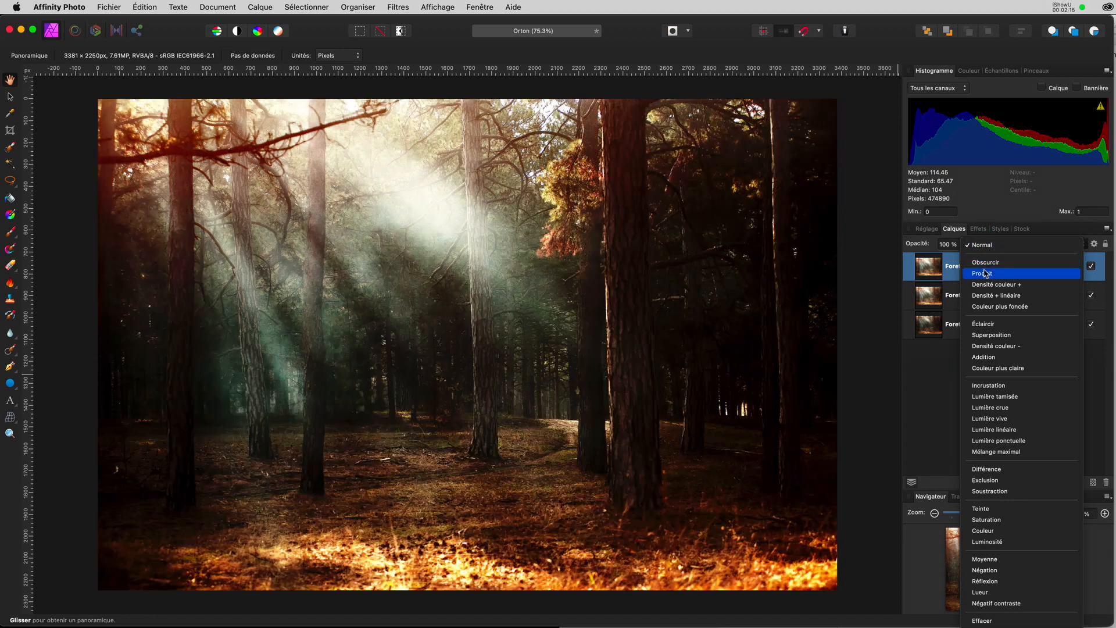
left_click(985, 274)
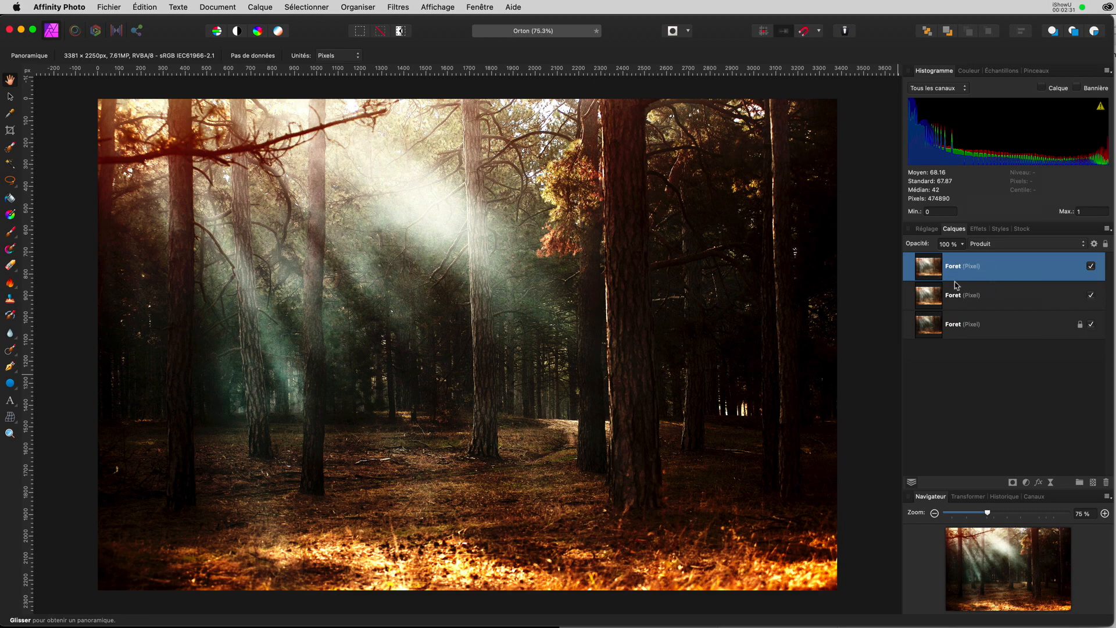
Add a live Gaussian blur (Flou gaussien) to the uppermost Foret layer with a radius slightly over 7 px, and collapse the layer
left_click(1051, 483)
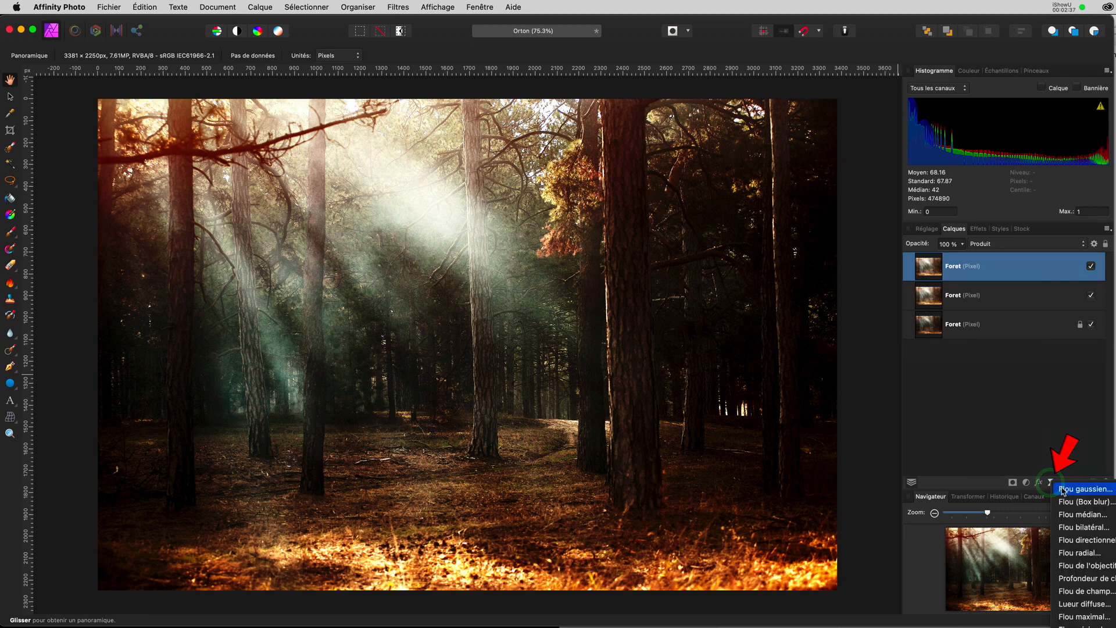
left_click(1063, 490)
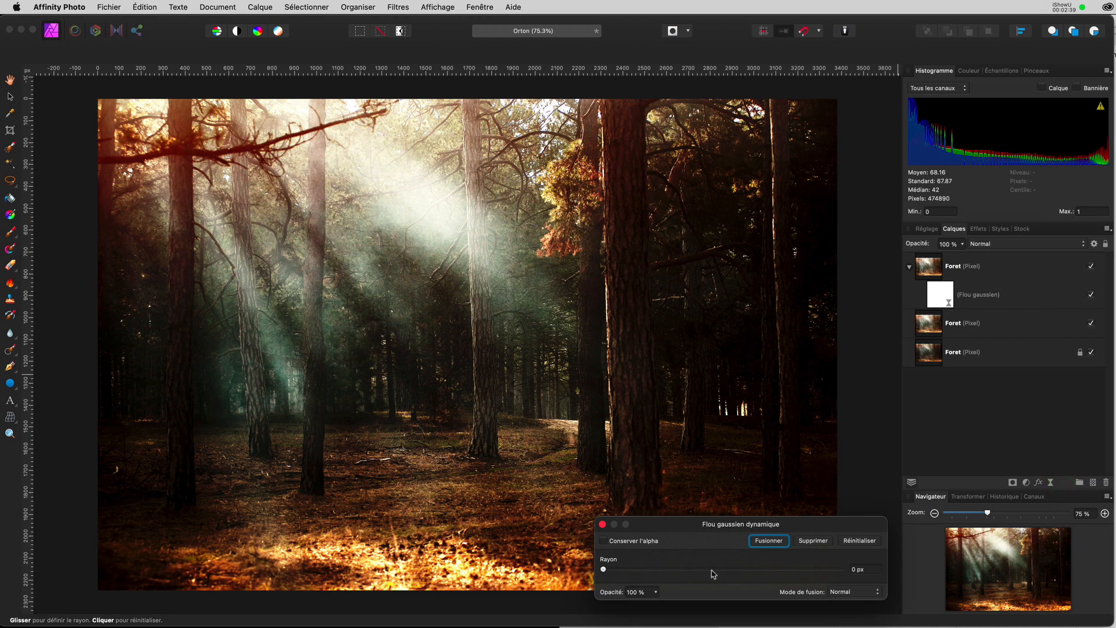
left_click_drag(603, 570, 690, 569)
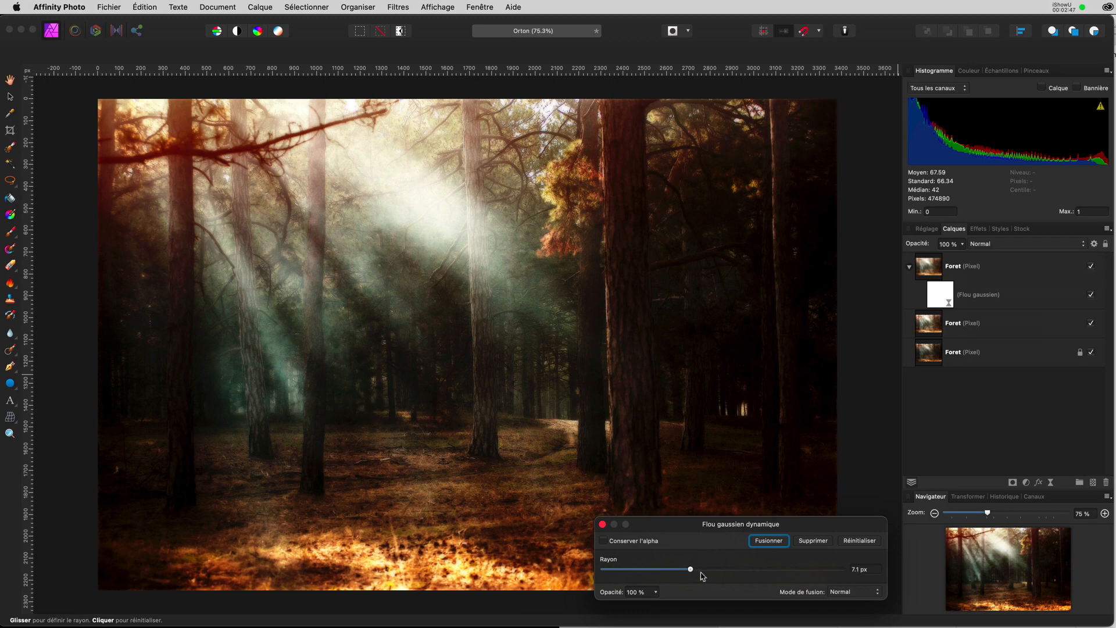
mouse_move(690, 569)
left_mouse_down()
mouse_move(643, 569)
mouse_move(697, 570)
left_mouse_up()
mouse_move(697, 570)
left_mouse_down()
mouse_move(827, 571)
mouse_move(637, 568)
mouse_move(695, 568)
left_mouse_up()
left_click(602, 525)
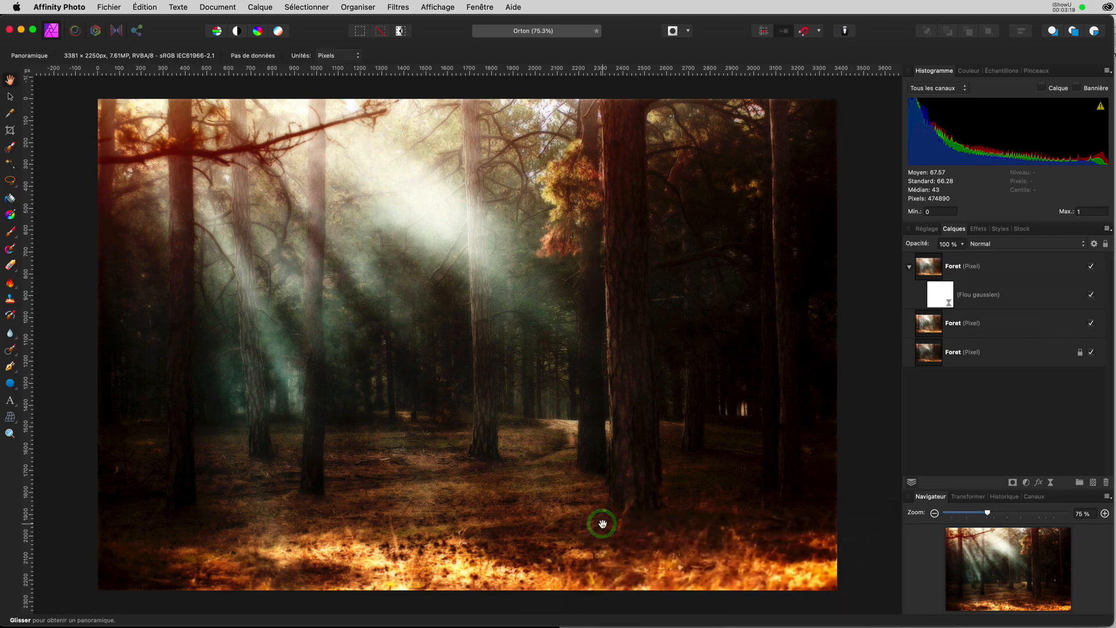
left_click(909, 266)
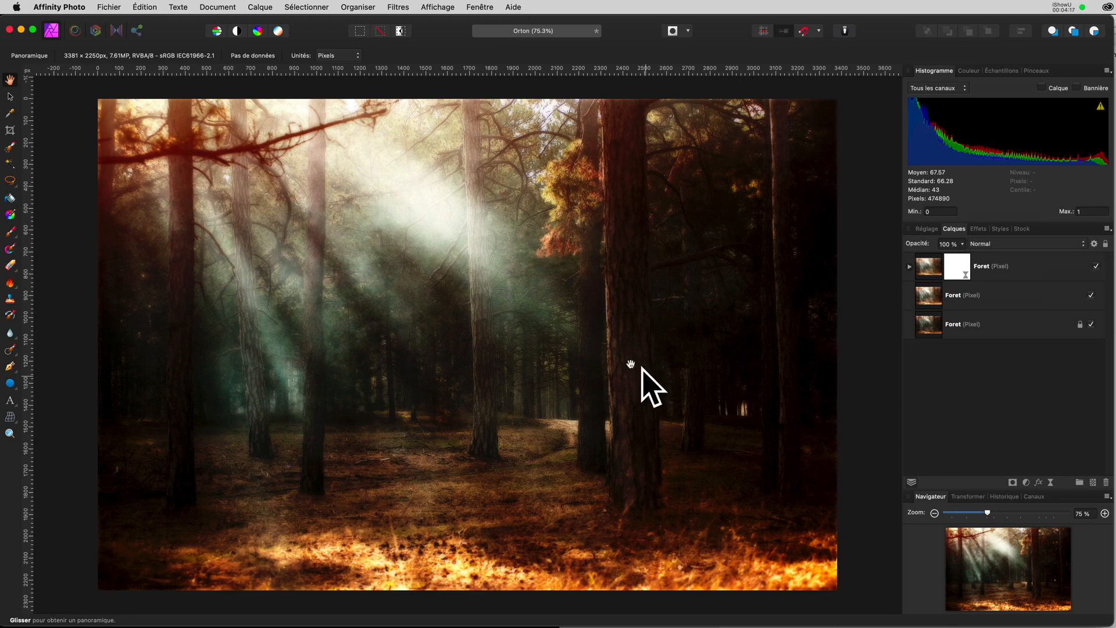
Delete the two edited Foret copies, keeping only the locked original layer
left_click(927, 266)
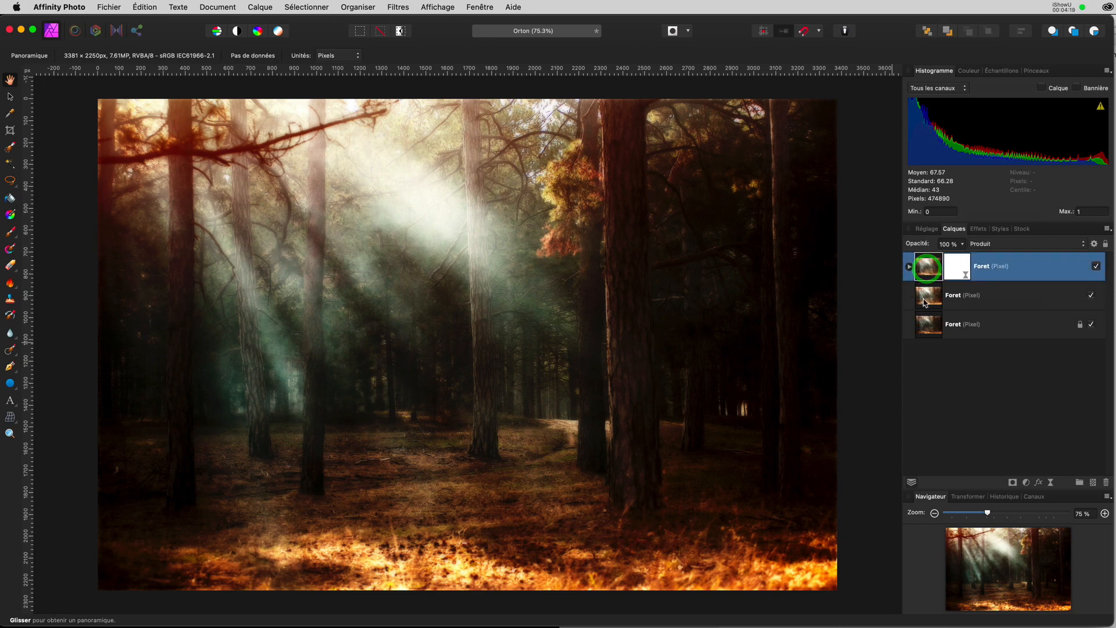
left_click(923, 298, "shift")
key("Delete")
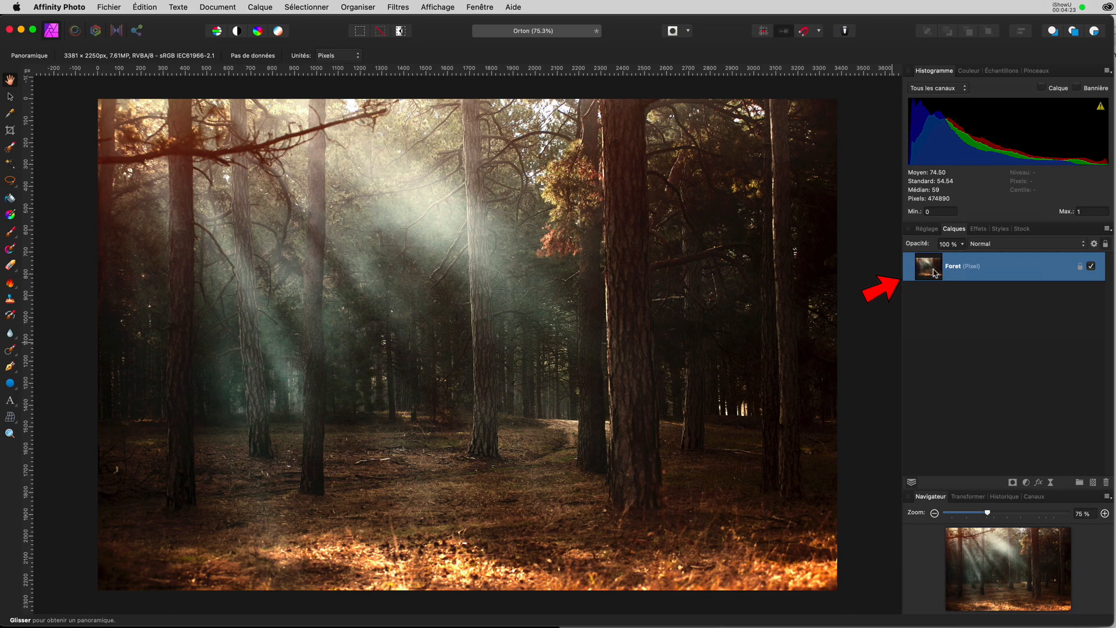
Run the Orton Effect macro from the macro library (Bibliothèque) on the Foret layer and collapse the resulting blurred layer
left_click(933, 270)
left_click(445, 8)
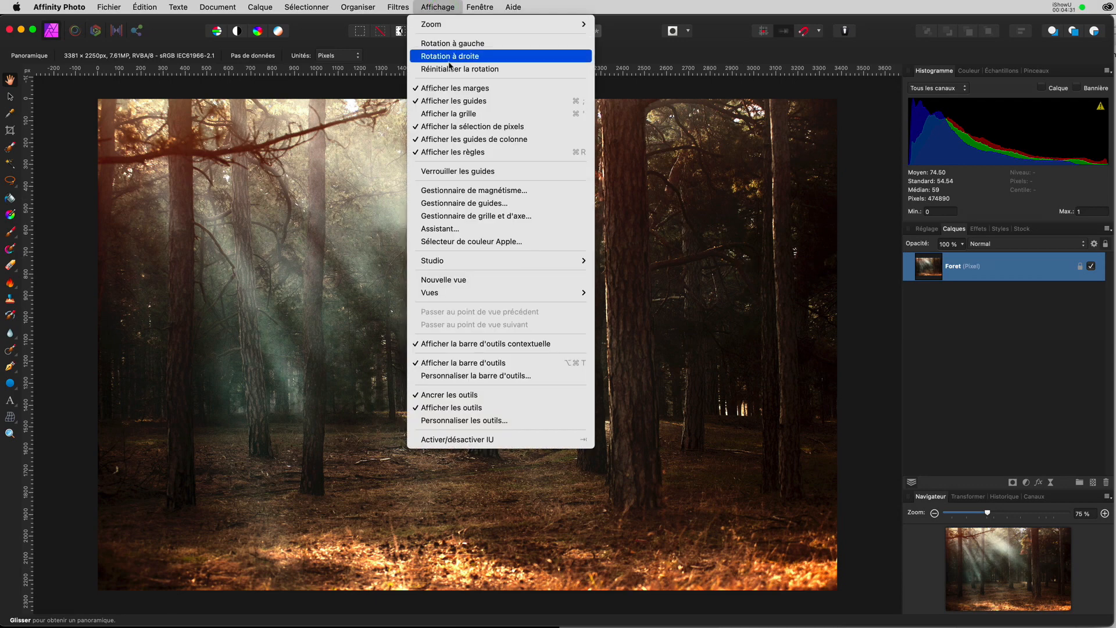
mouse_move(463, 260)
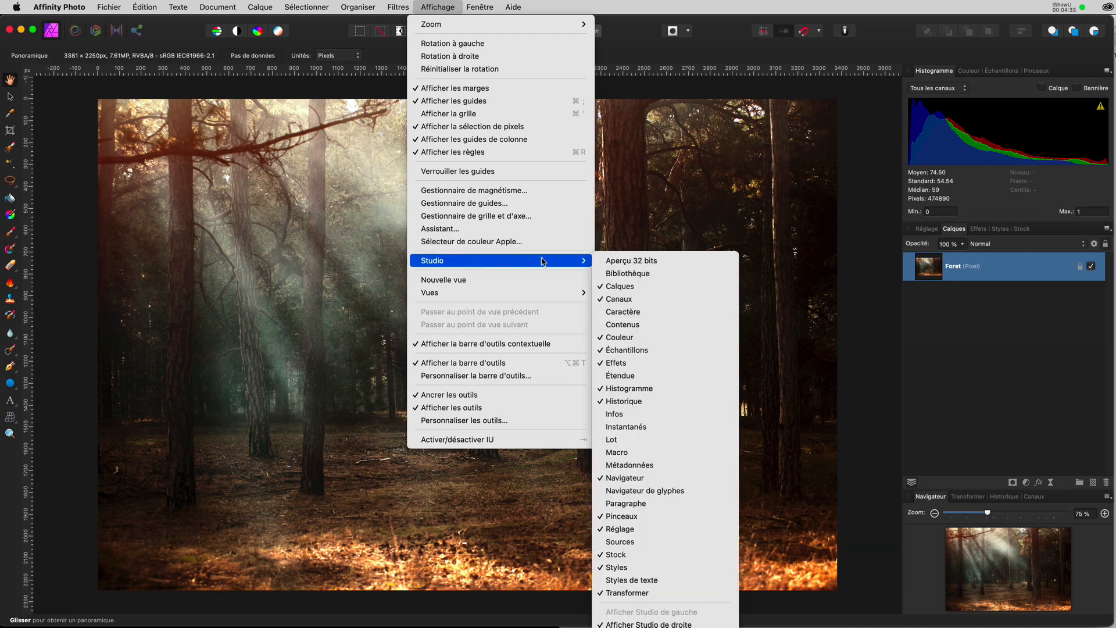
left_click(624, 274)
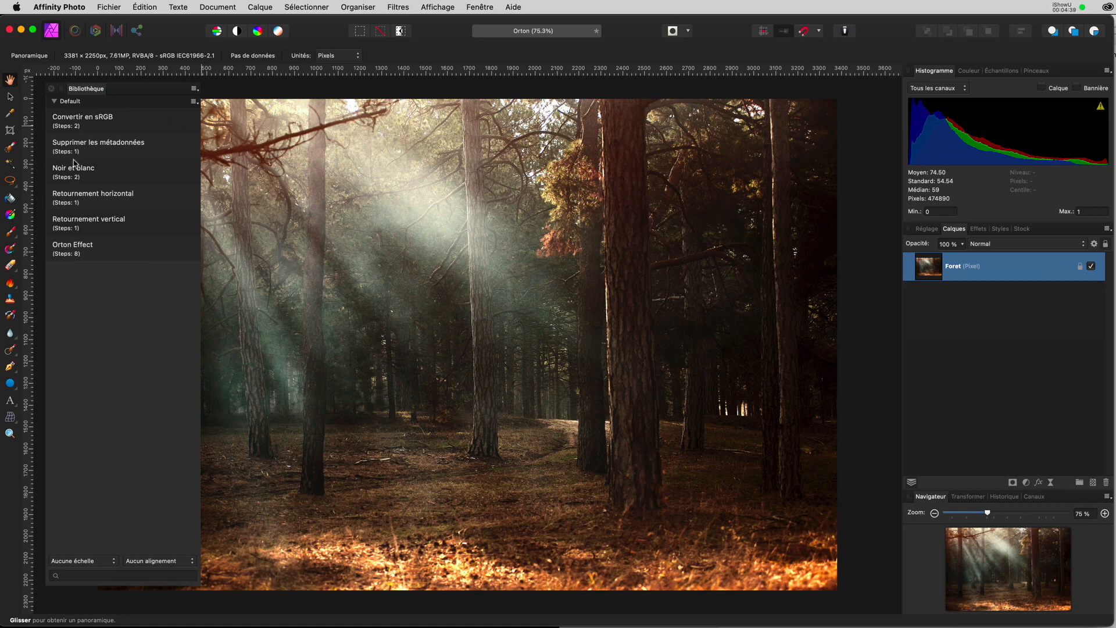
left_click(110, 253)
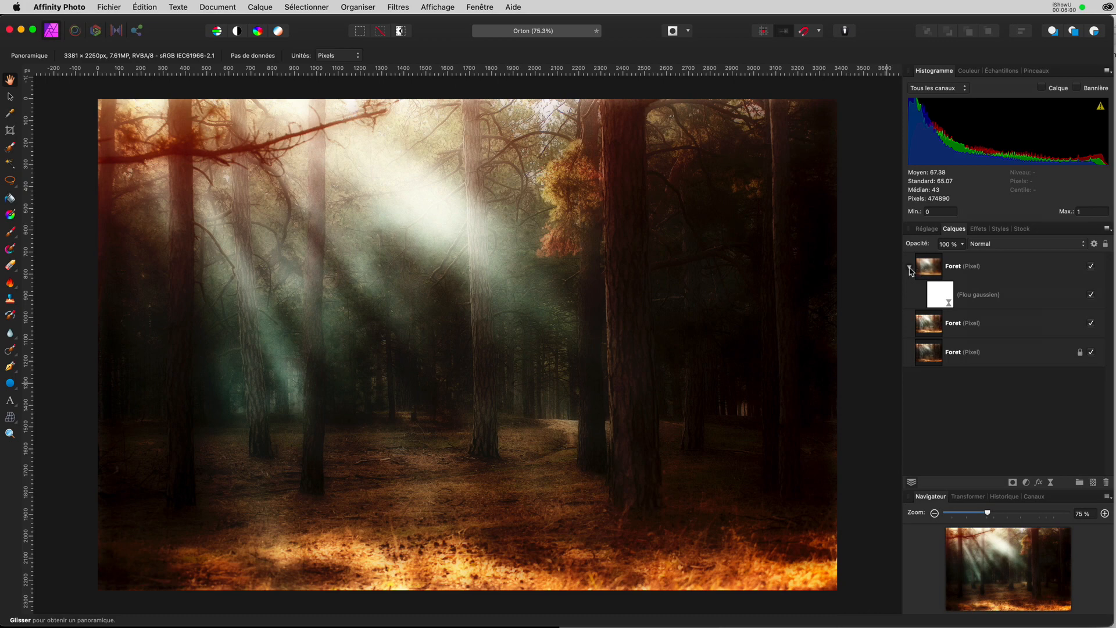
left_click(909, 266)
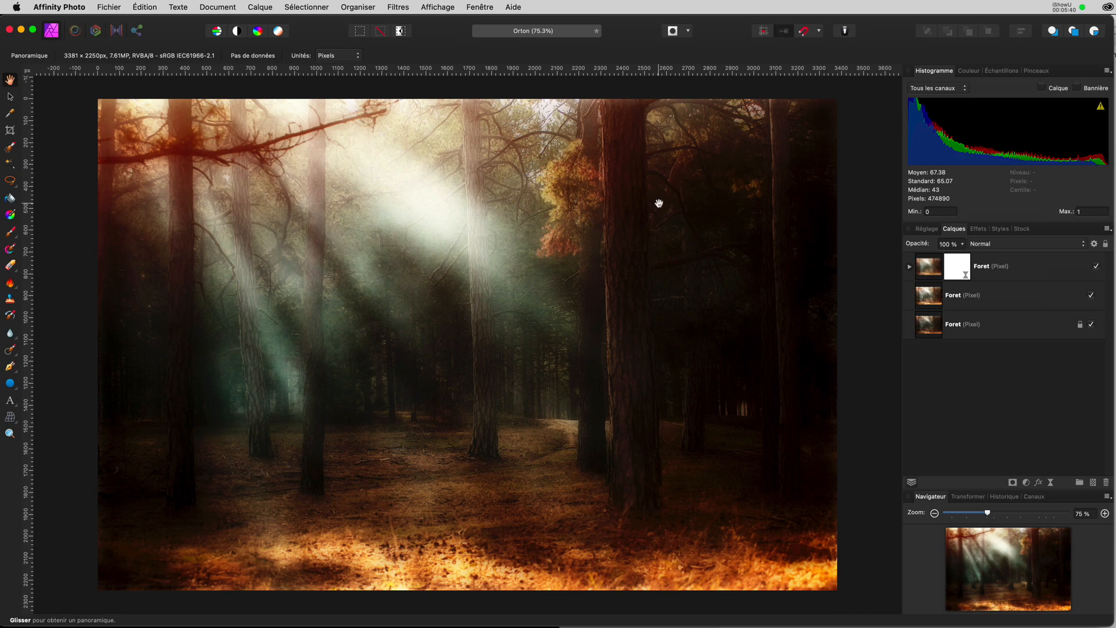
Display the Macro studio and start importing a macro file
left_click(436, 8)
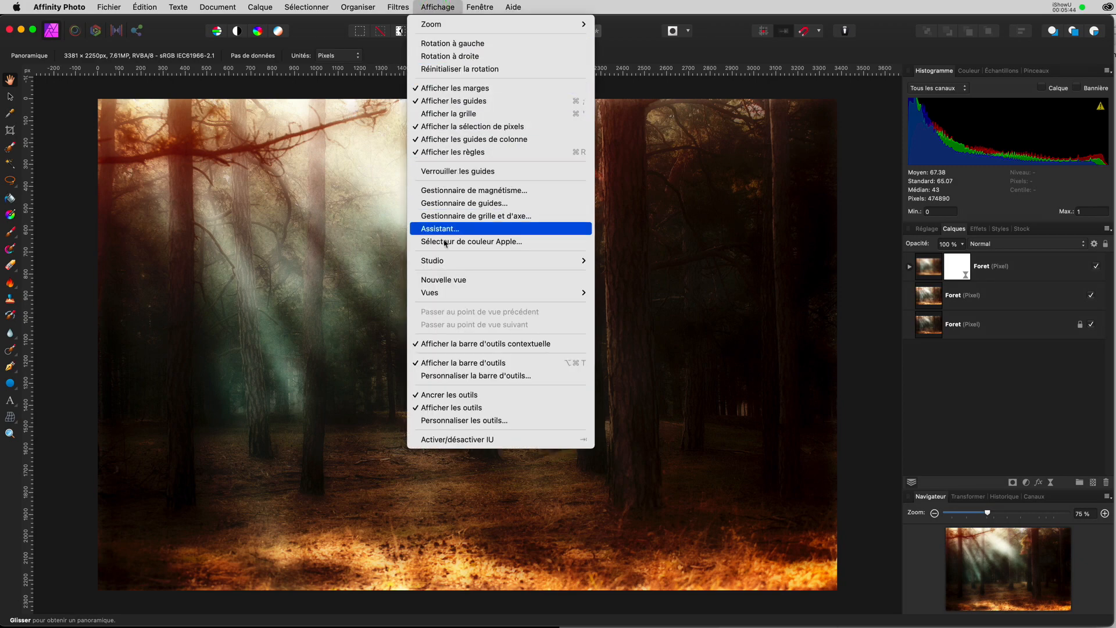
mouse_move(499, 261)
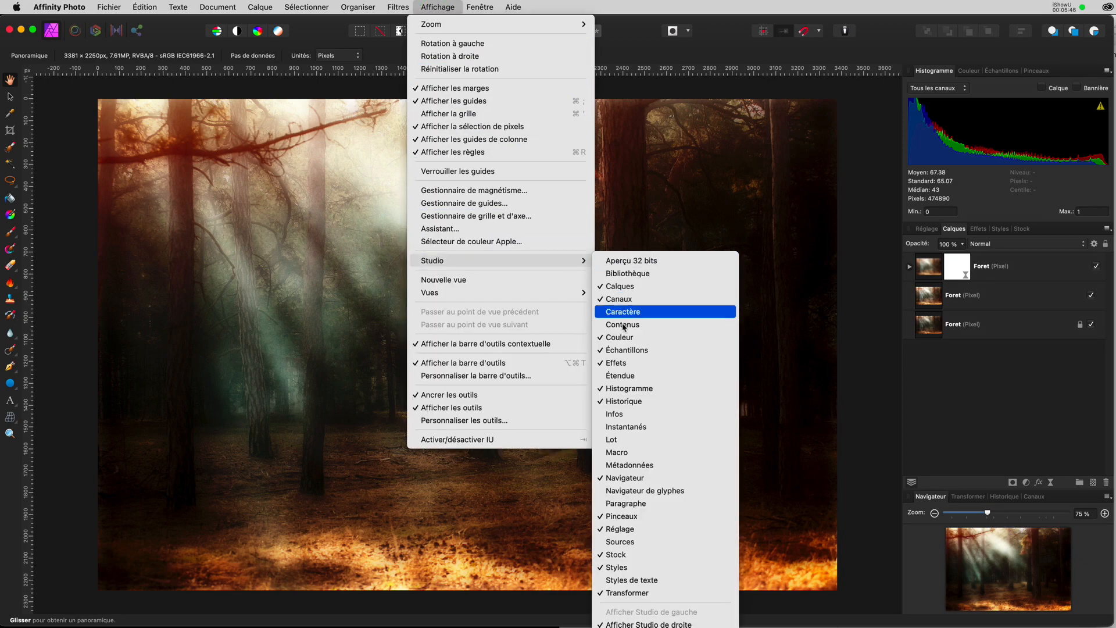
left_click(620, 453)
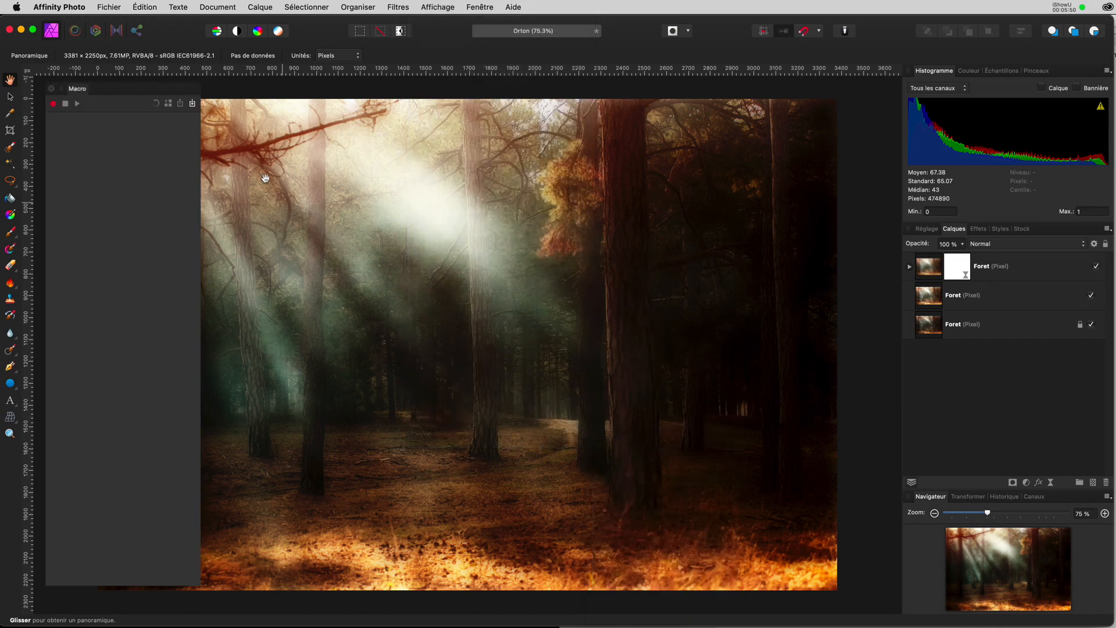
left_click(192, 104)
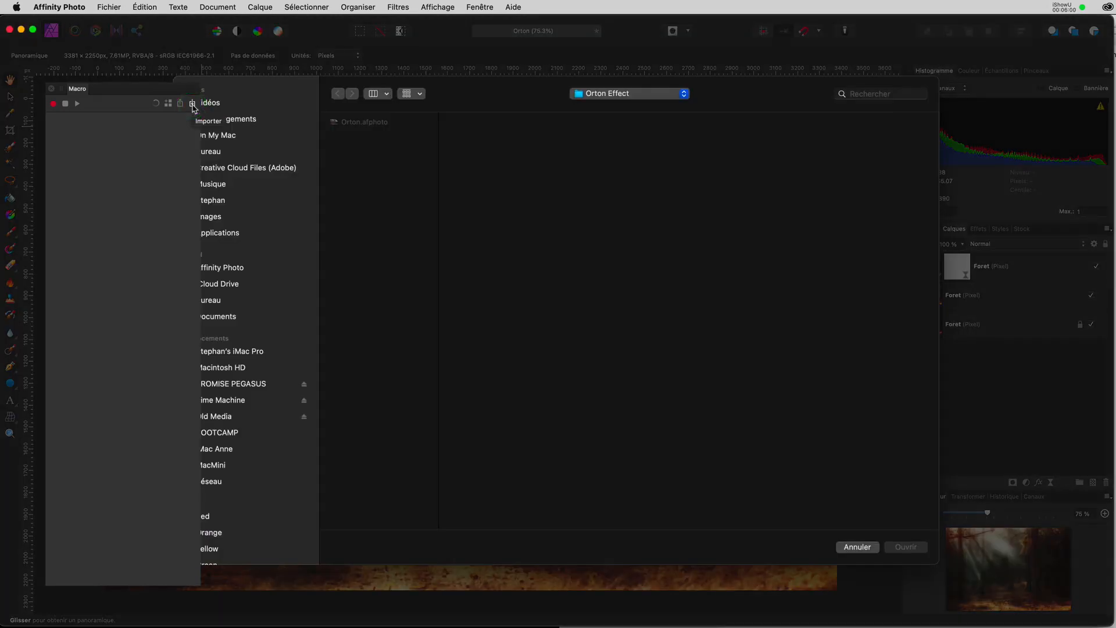
Move the floating Macro panel aside so it no longer covers the file browser's list of locations
scroll(291, 86, "down", 1)
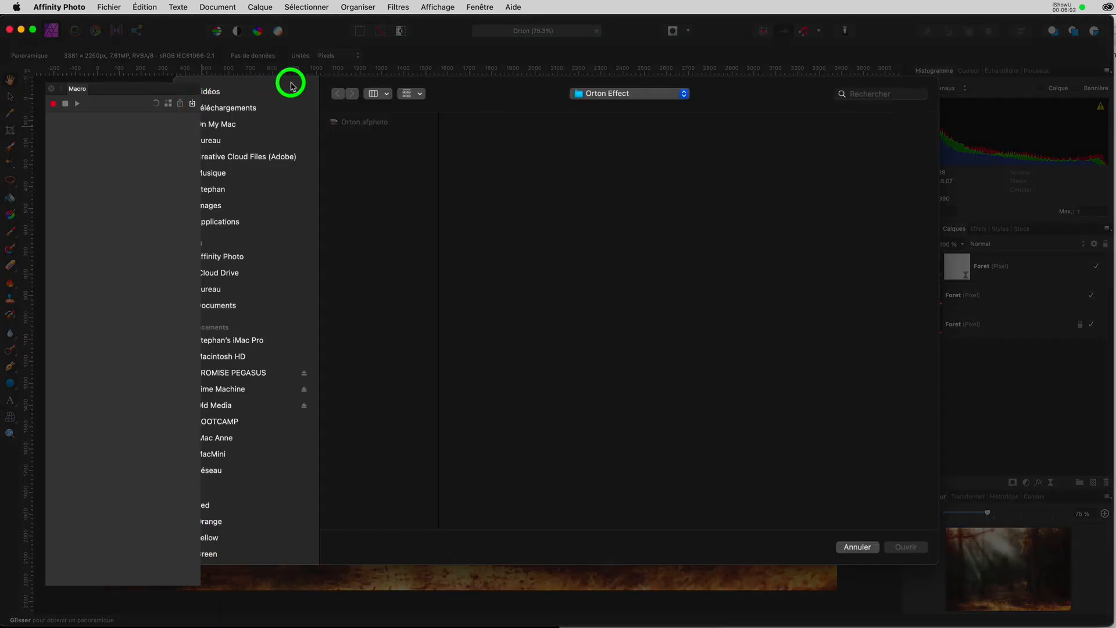
left_click_drag(291, 83, 291, 83)
left_click(285, 83)
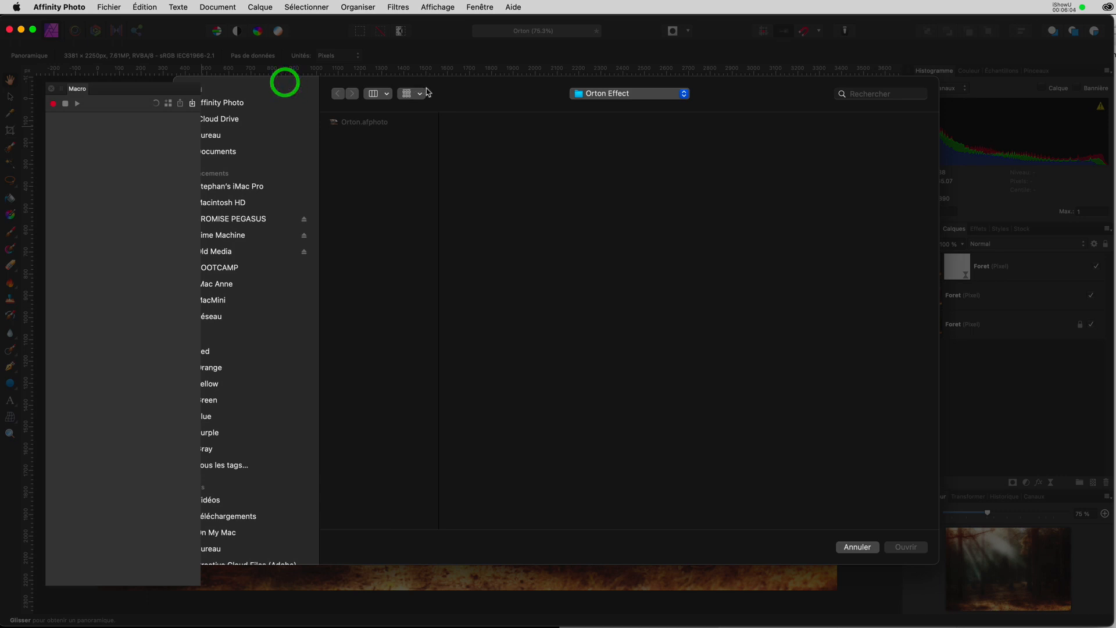
left_click_drag(516, 74, 527, 67)
left_click_drag(87, 95, 53, 71)
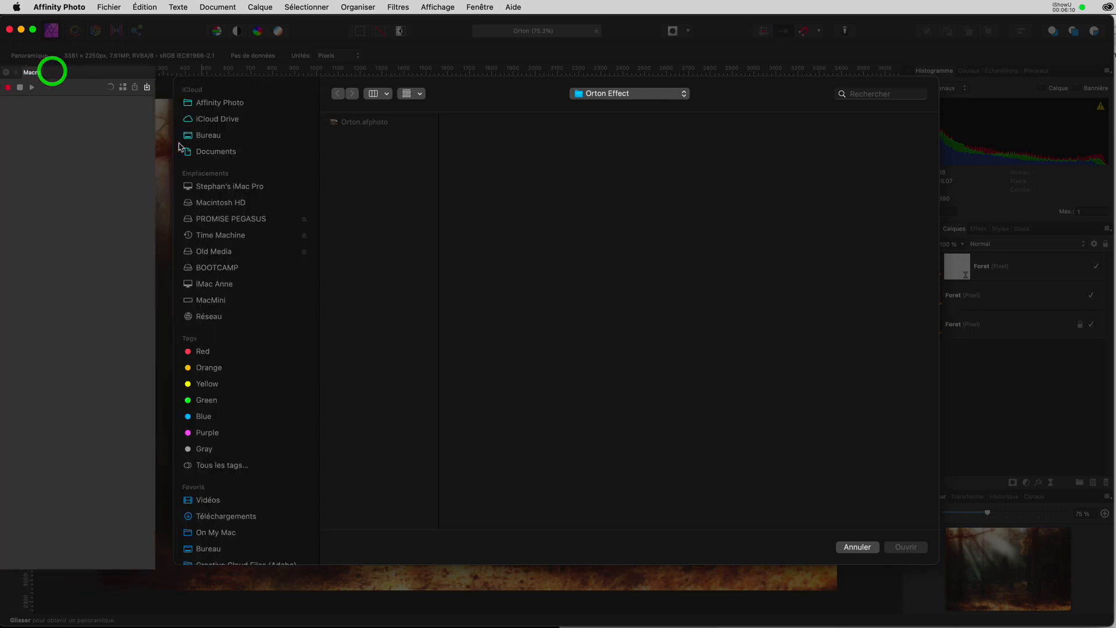
Import the macro file Orton Effect.afmacro from the Data > Affinity > Macros folder on the PROMISE PEGASUS drive
left_click(221, 221)
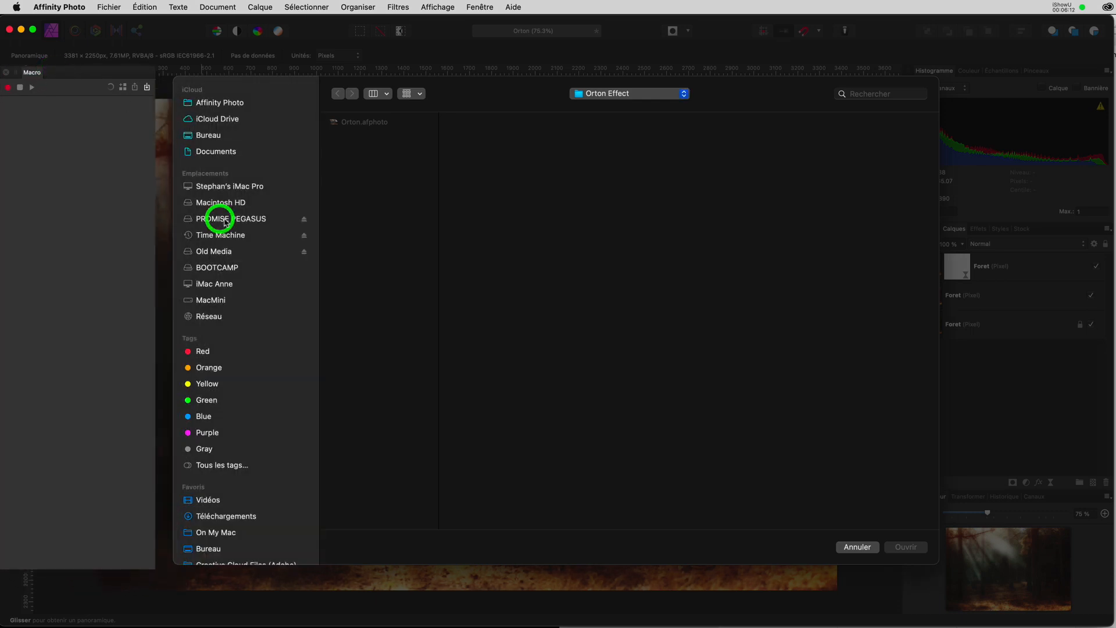
left_click(226, 219)
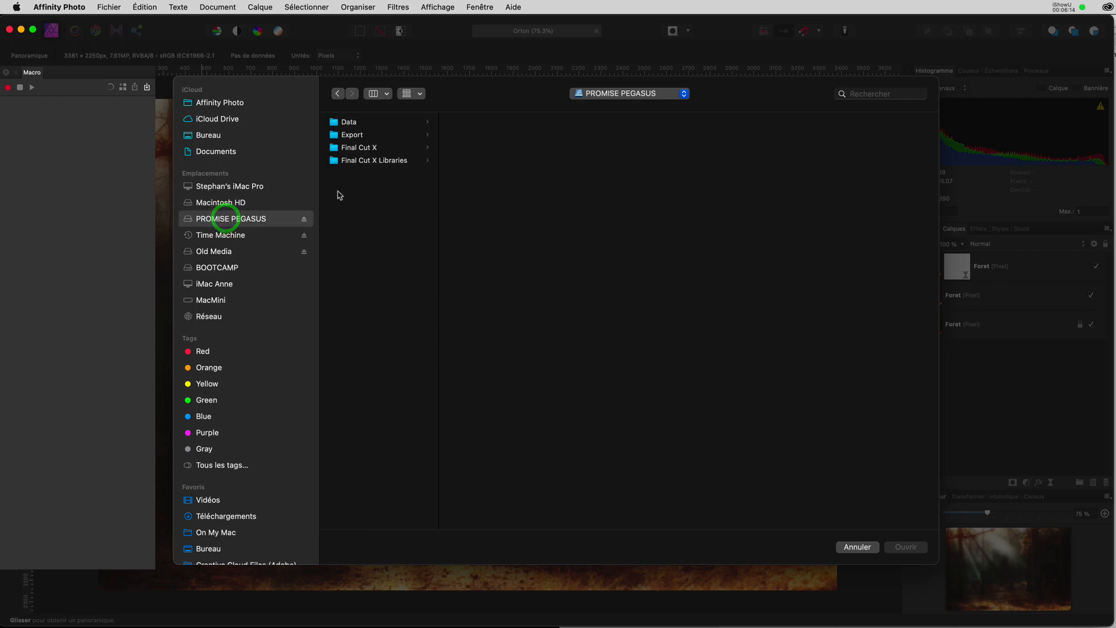
left_click(348, 123)
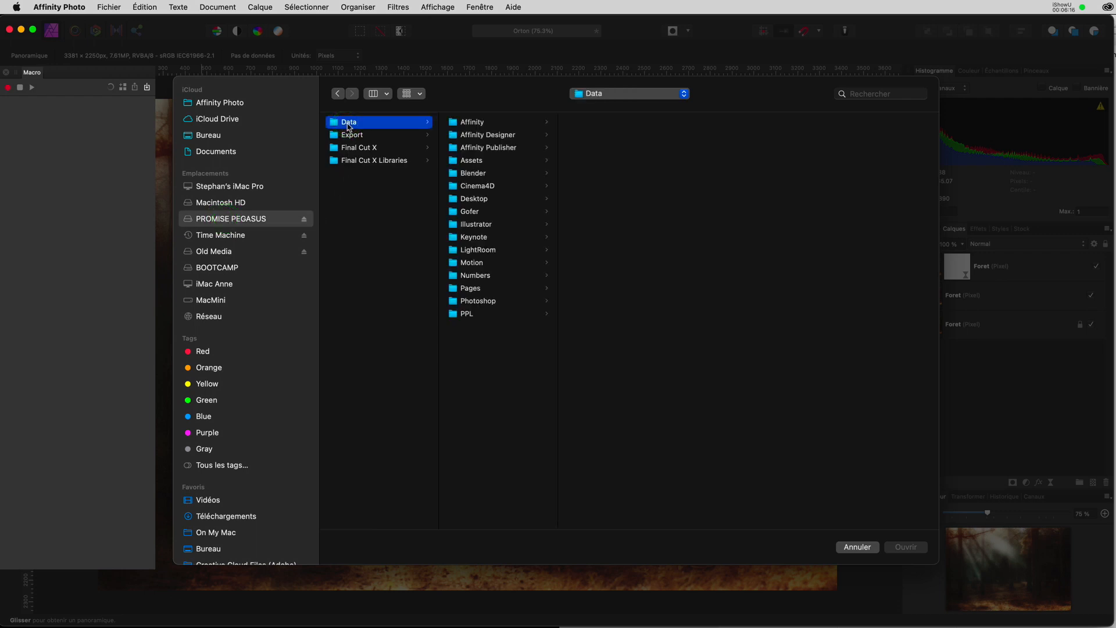
left_click(475, 123)
left_click(584, 162)
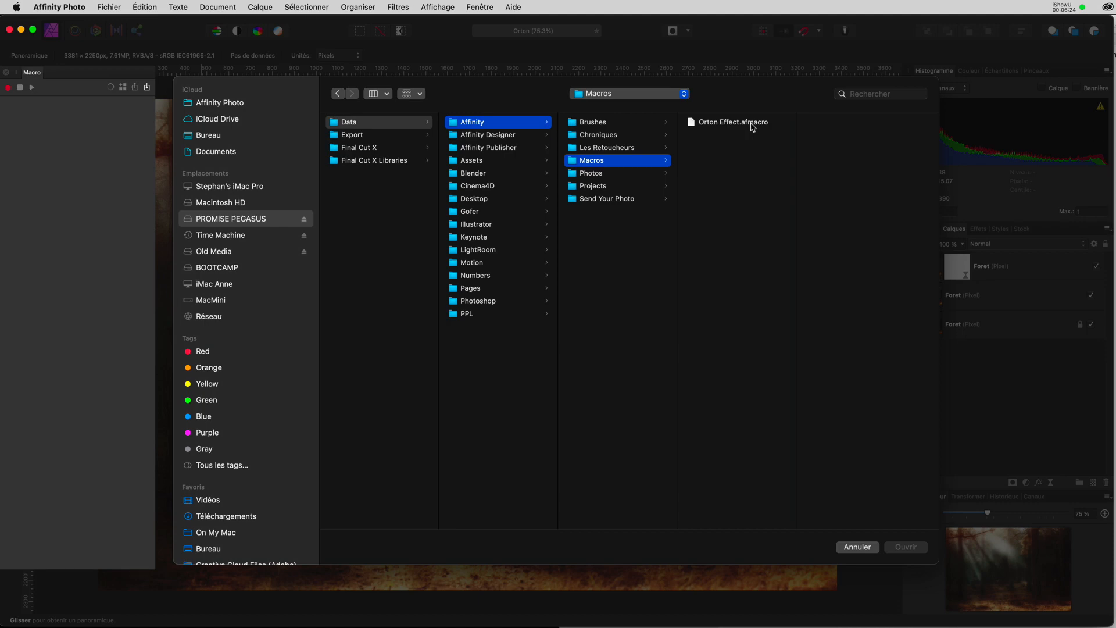
left_click(706, 123)
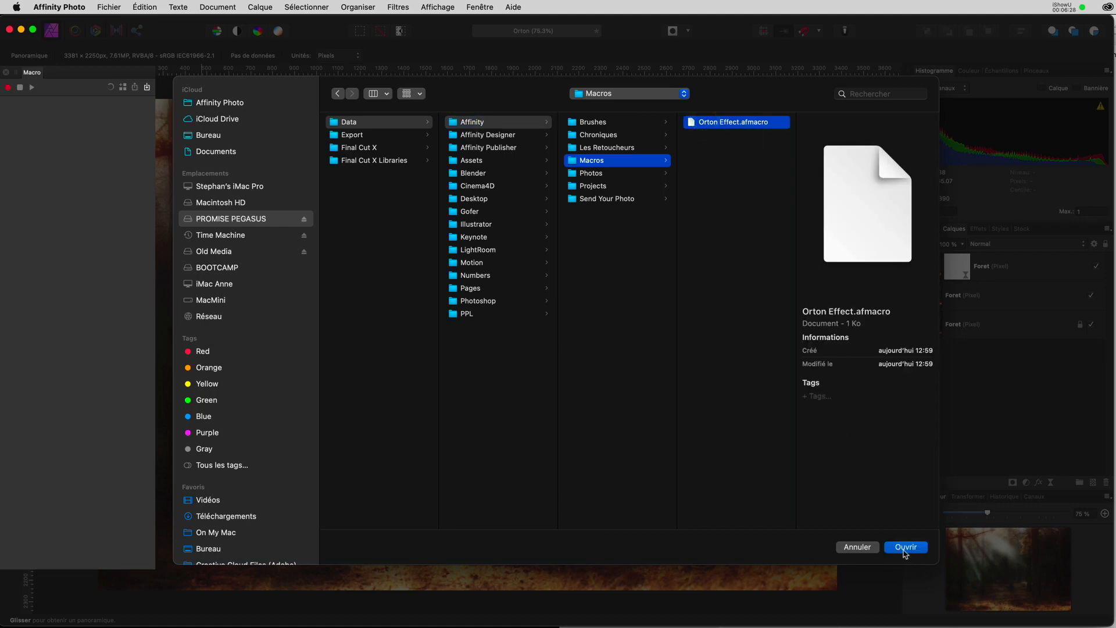
left_click(904, 550)
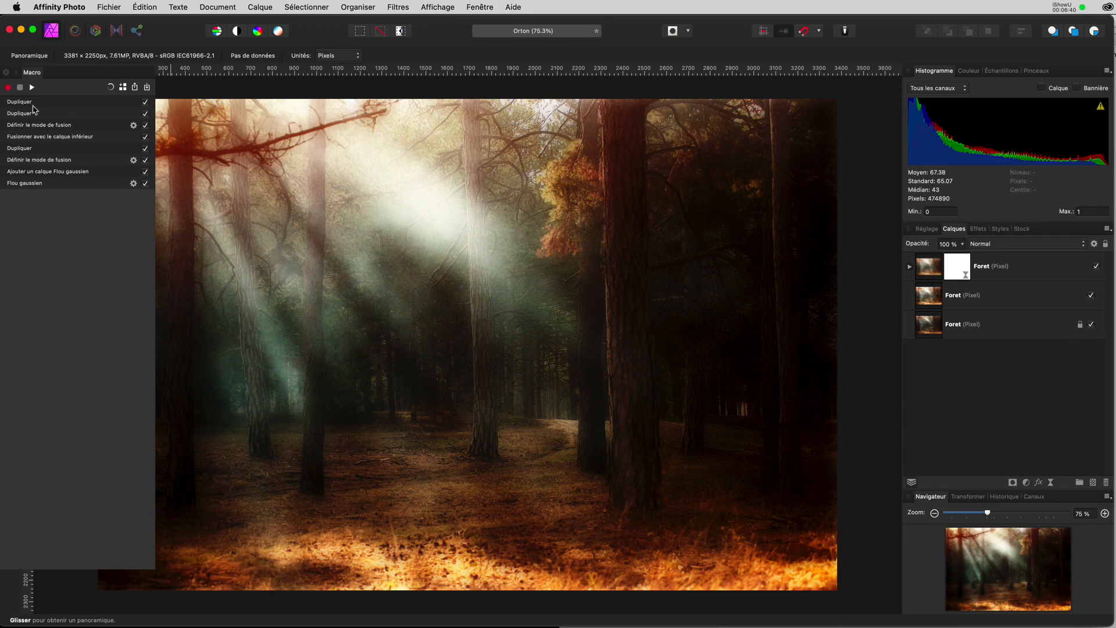
left_click(122, 88)
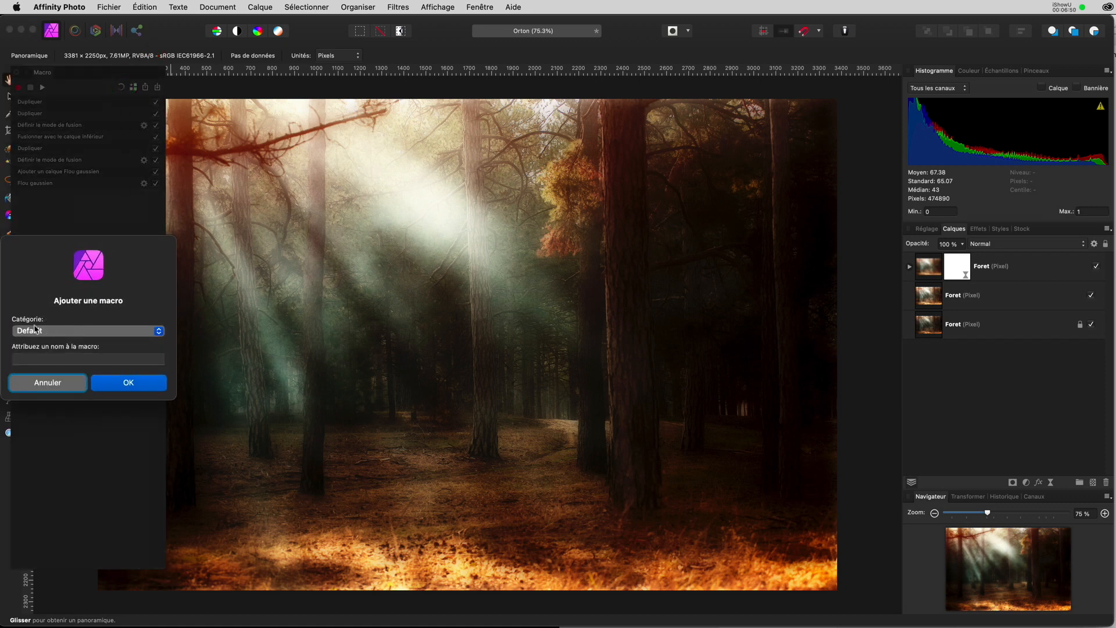
left_click(35, 359)
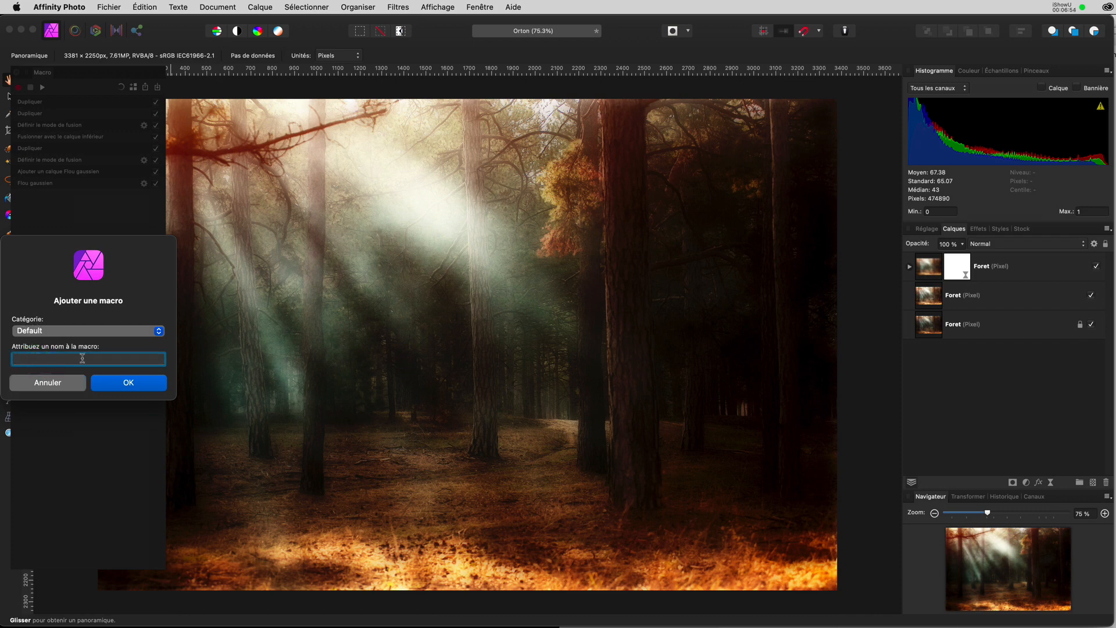
left_click(68, 385)
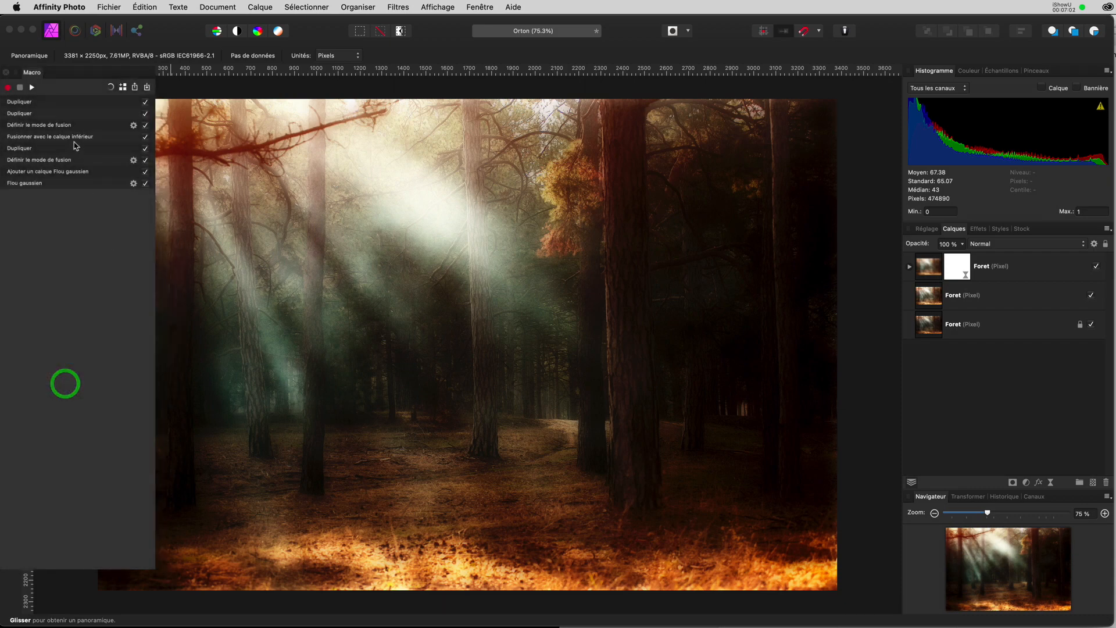
Close the Macro panel, then display the macro library (Bibliothèque) and dock it beside the Histogramme panel
left_click(7, 72)
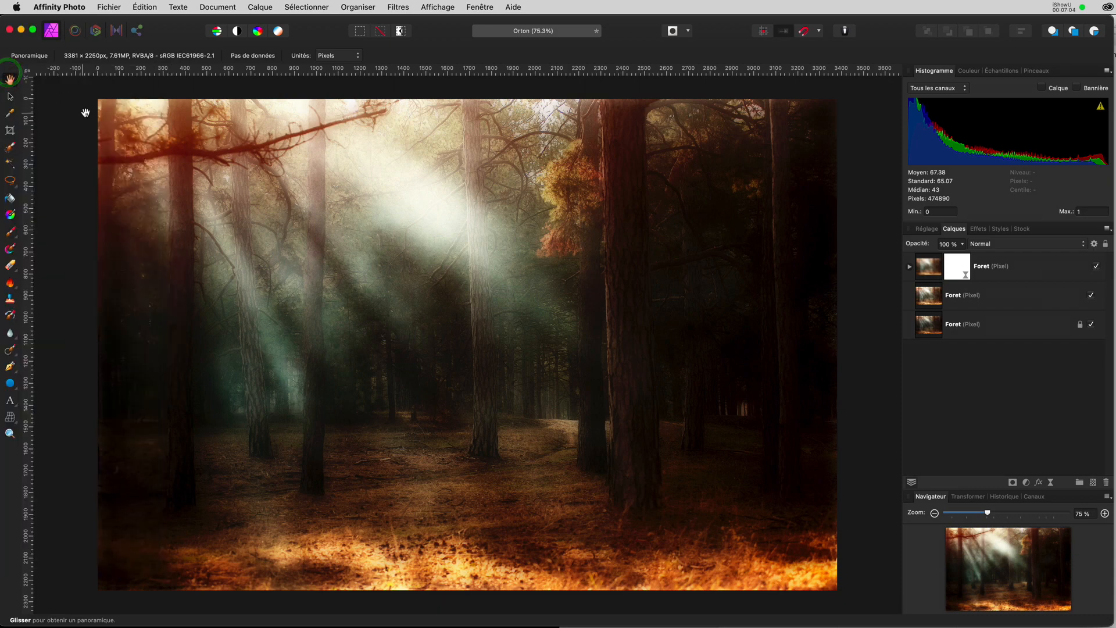
left_click(433, 7)
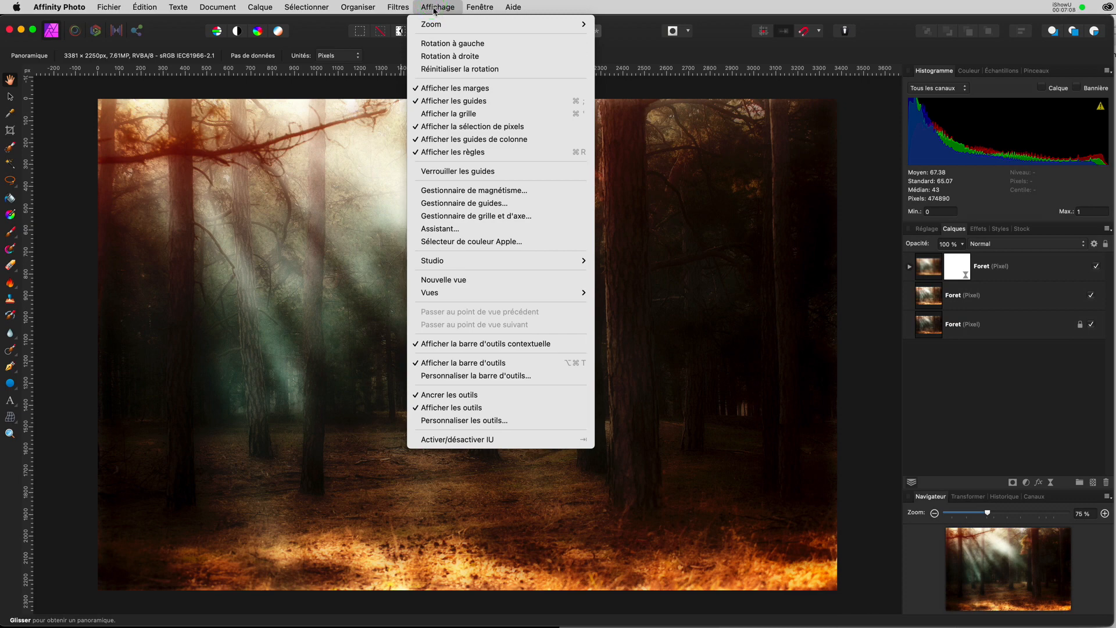
mouse_move(557, 261)
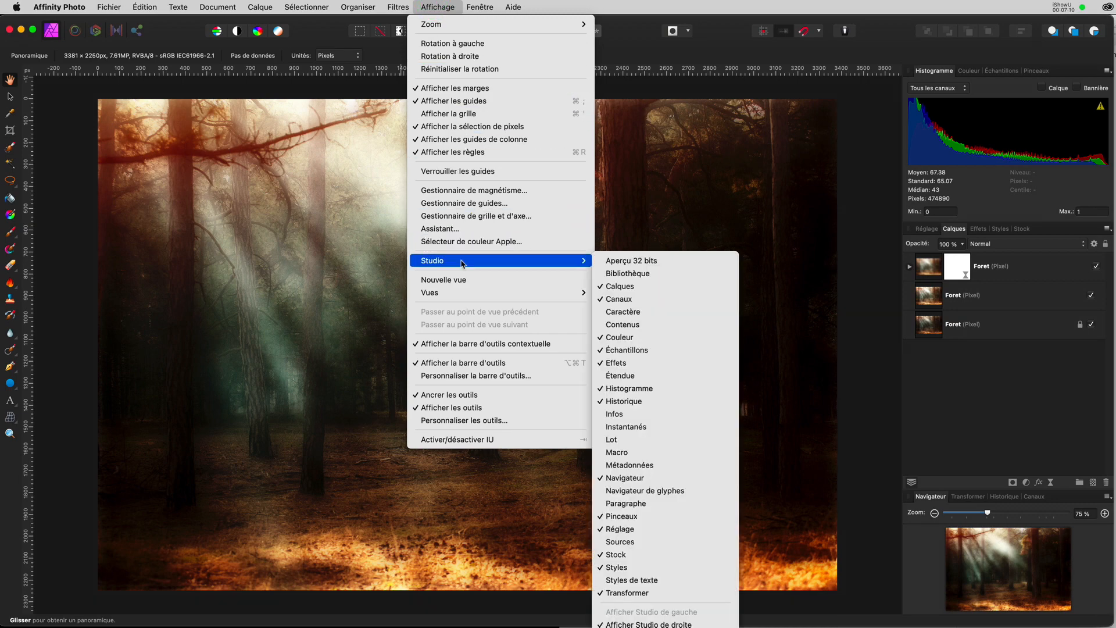
left_click(652, 273)
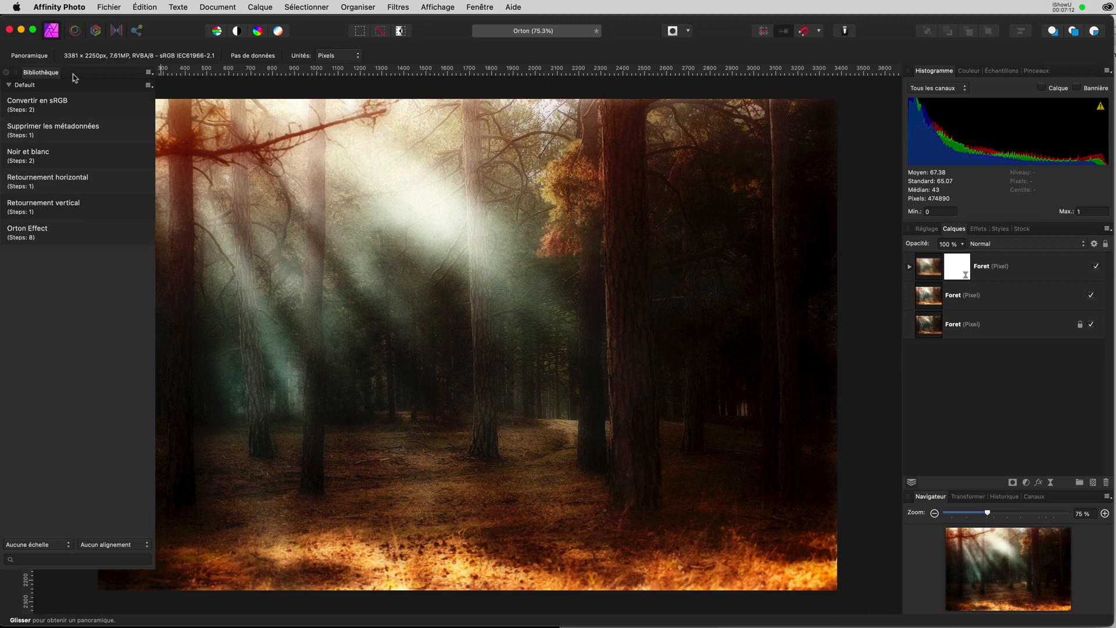
left_click_drag(75, 78, 928, 78)
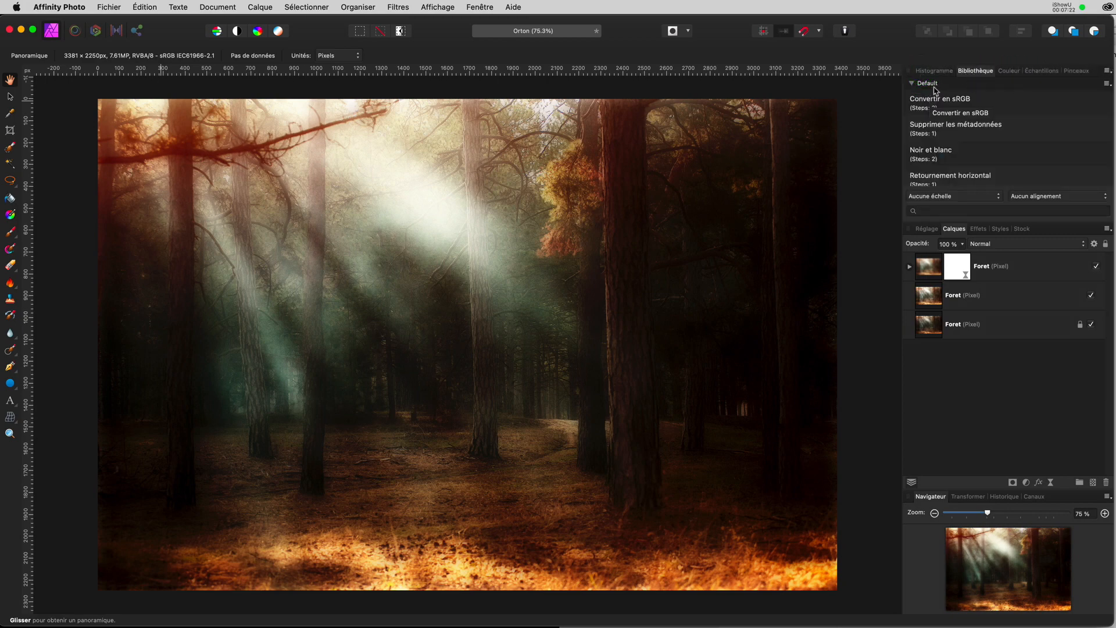
scroll(930, 117, "down", 3)
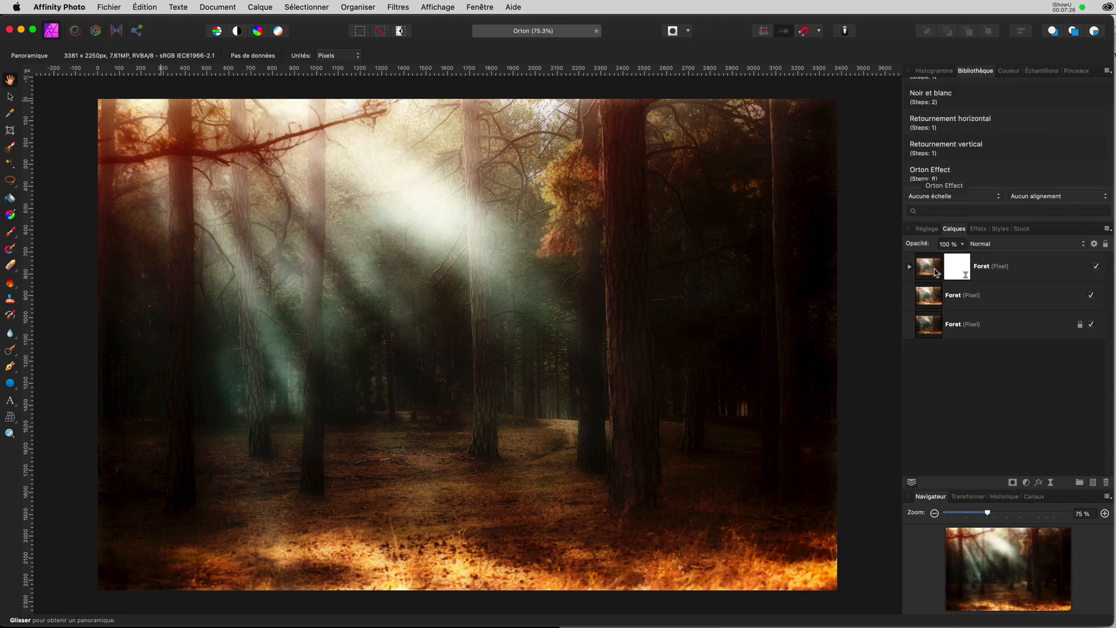
Delete the two Foret copies above the locked original layer
left_click(929, 266)
left_click(933, 297, "shift")
key("Delete")
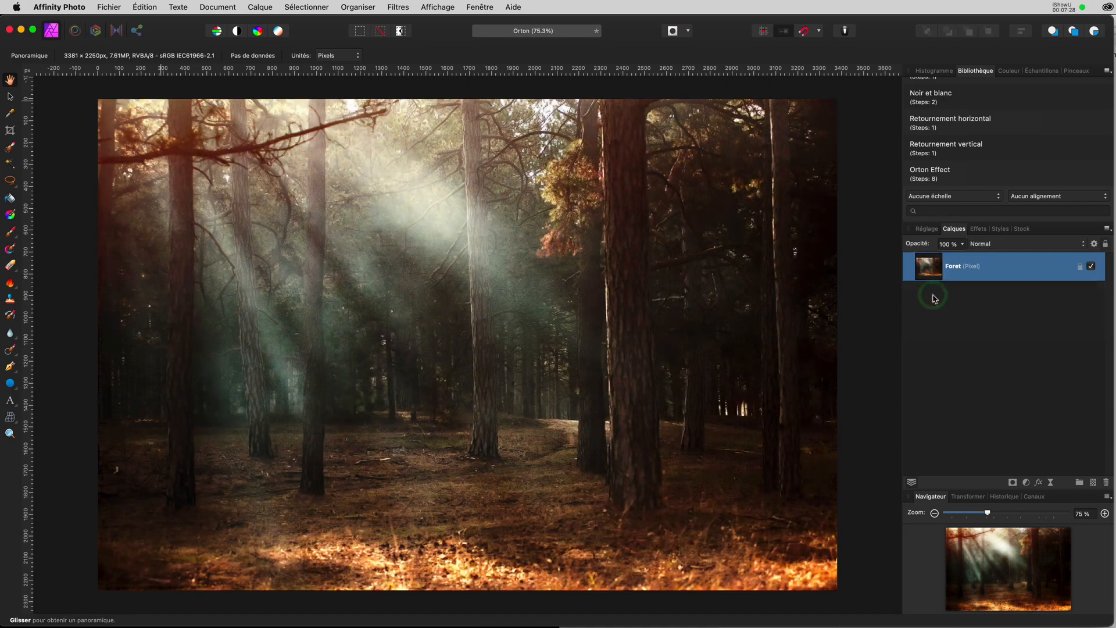
Apply the Orton Effect macro from the docked library to the remaining Foret layer and collapse the blurred copy
left_click(934, 278)
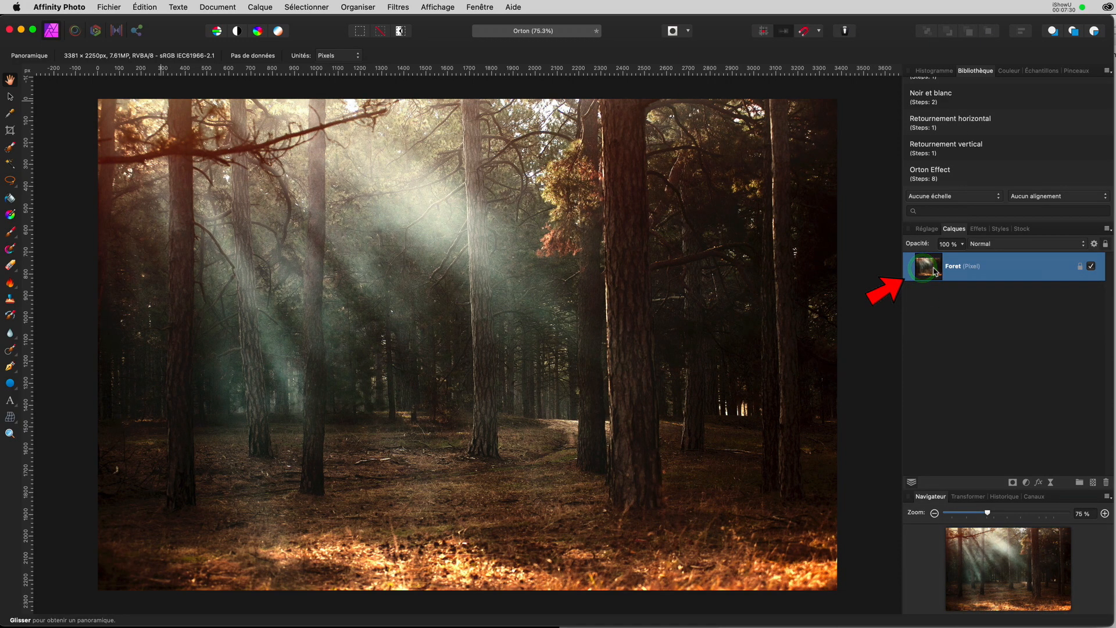
left_click(925, 172)
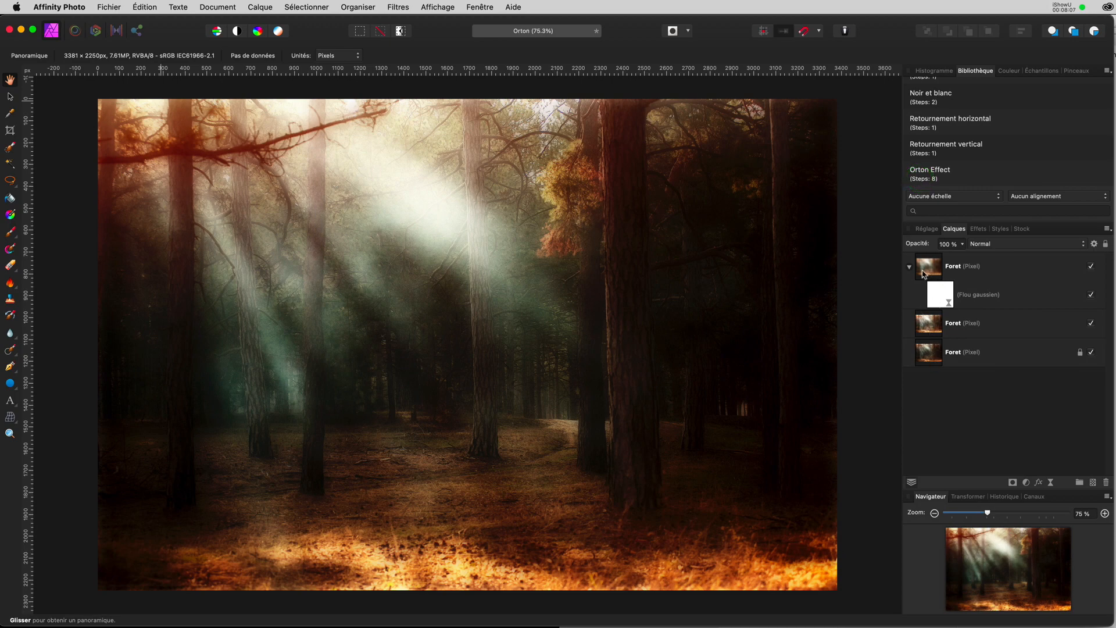
left_click(909, 266)
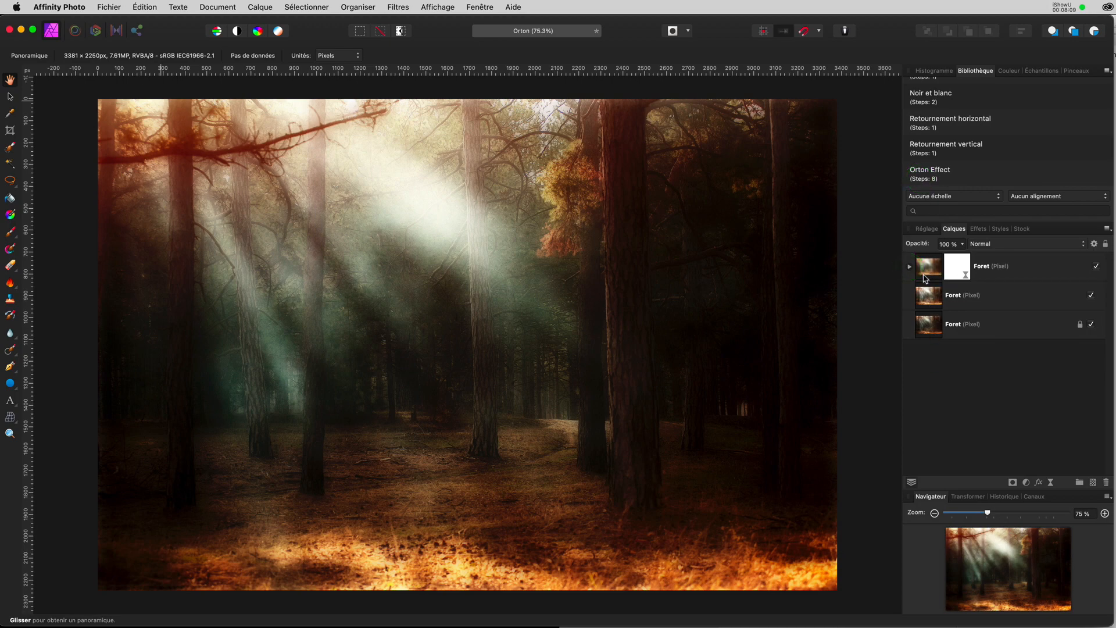